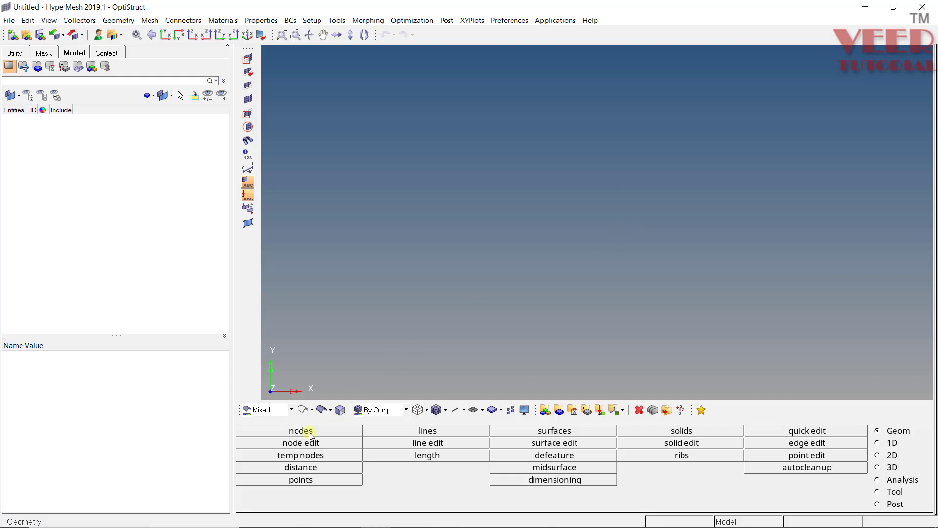
Create a node at the origin with x, y and z set to 0.000.
click(301, 431)
click(242, 429)
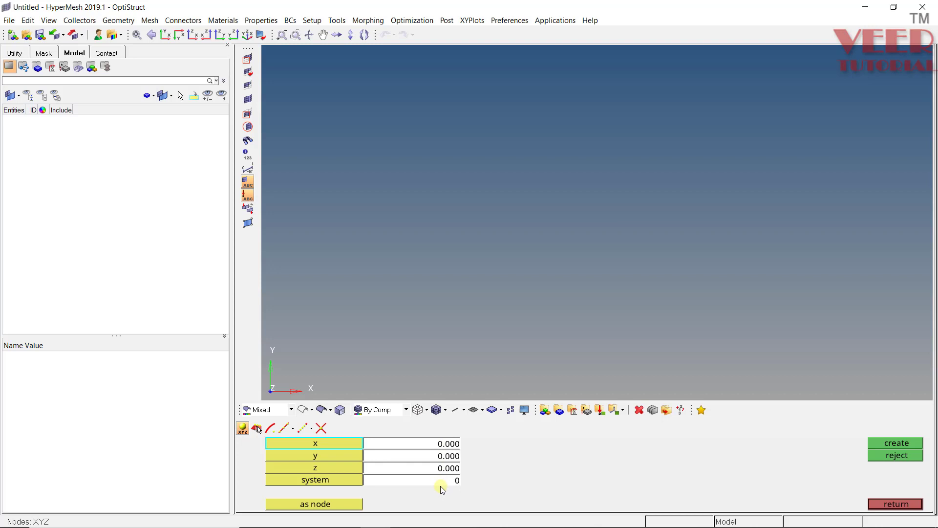
click(905, 444)
click(896, 504)
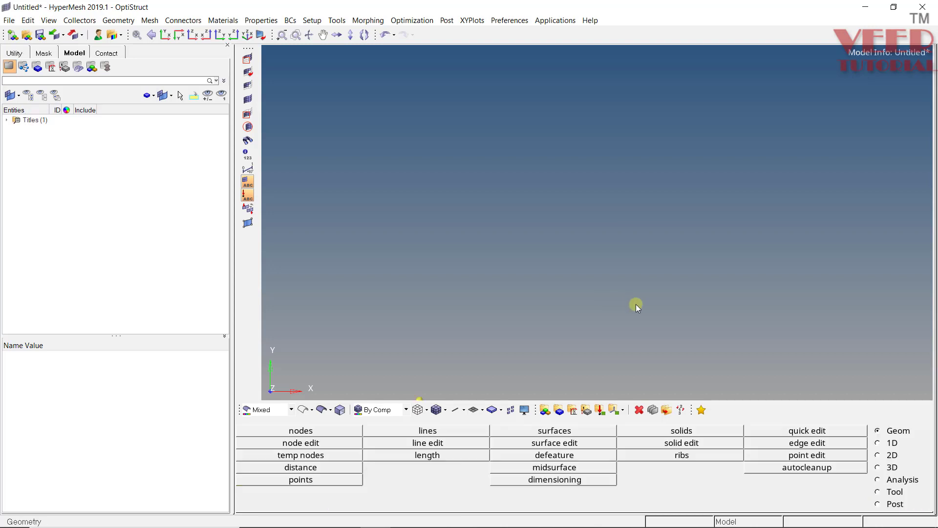
key(f)
Create a solid sphere by center and radius on the origin node, using a radius of 100.
click(683, 431)
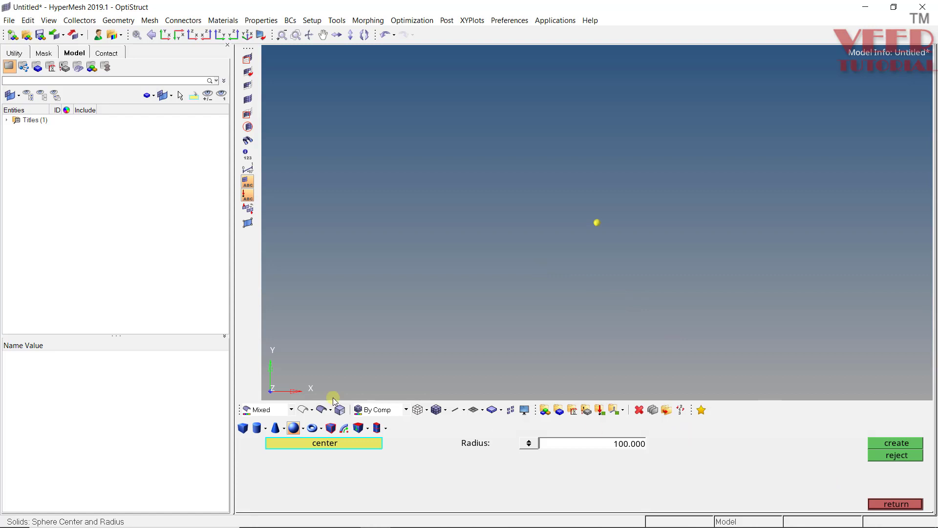
click(303, 429)
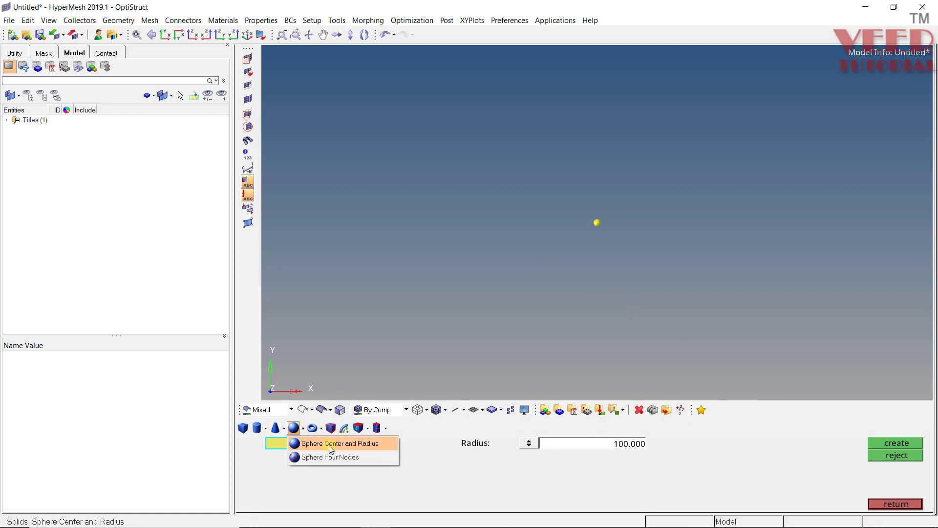
click(330, 444)
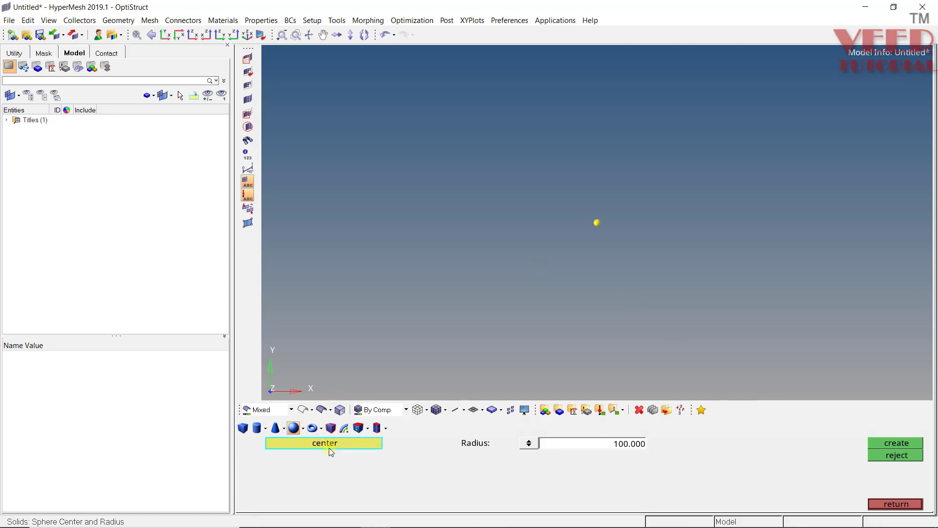
click(595, 223)
click(905, 442)
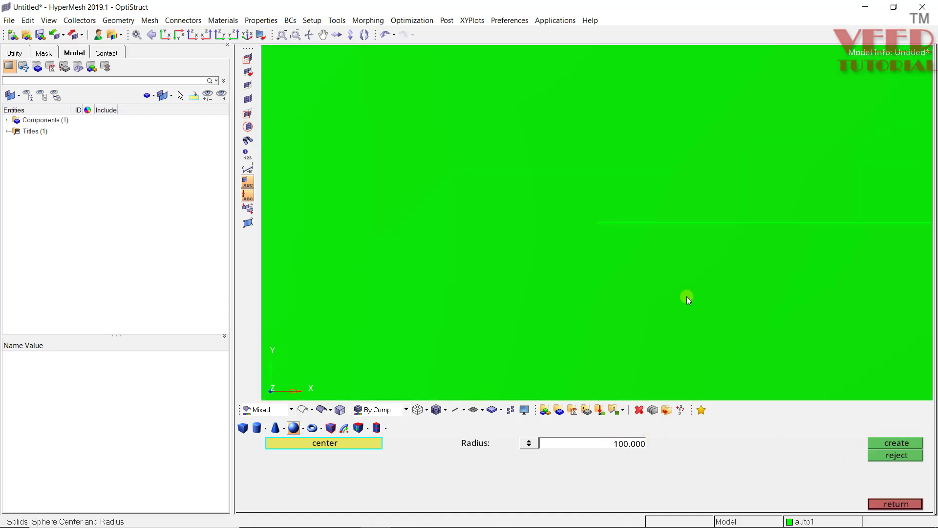
key(f)
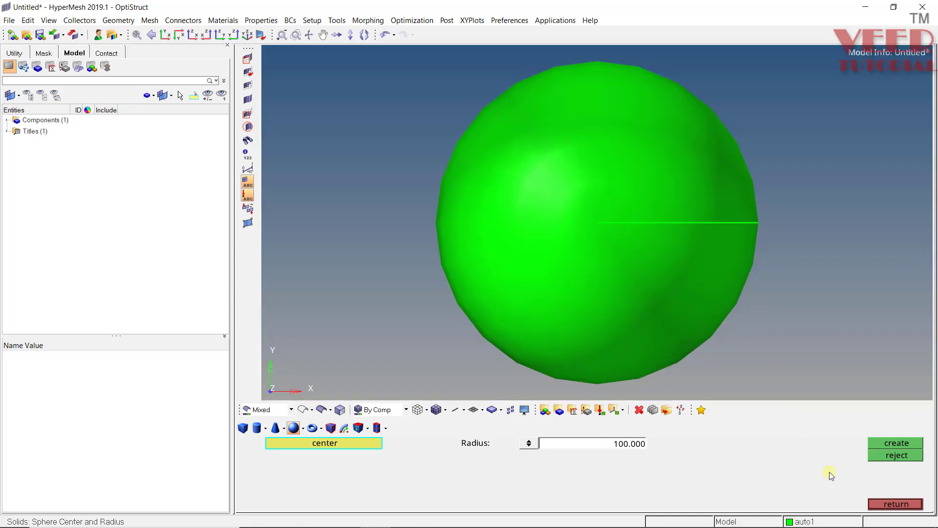
click(896, 503)
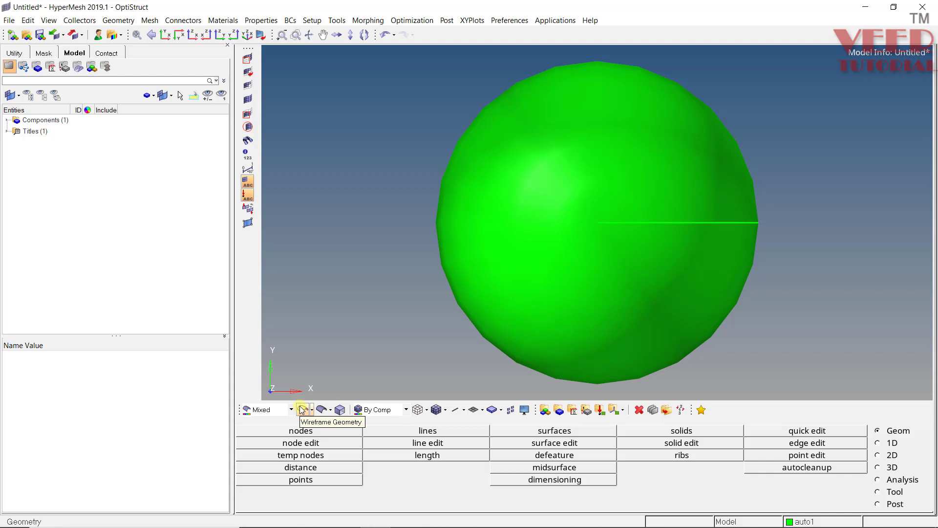
Show the geometry as wireframe and create a node at the arc center of the sphere's edge line.
click(303, 409)
ctrl+drag(643, 239, 608, 297)
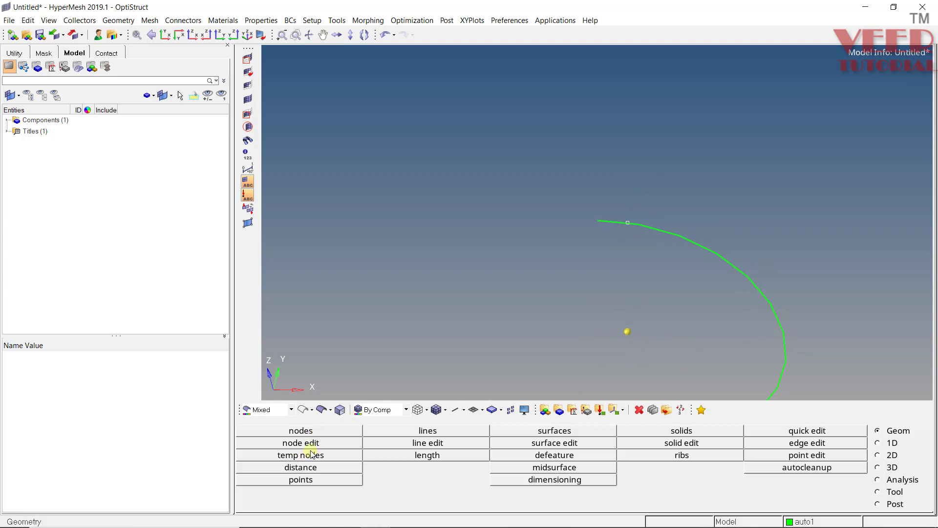
click(300, 431)
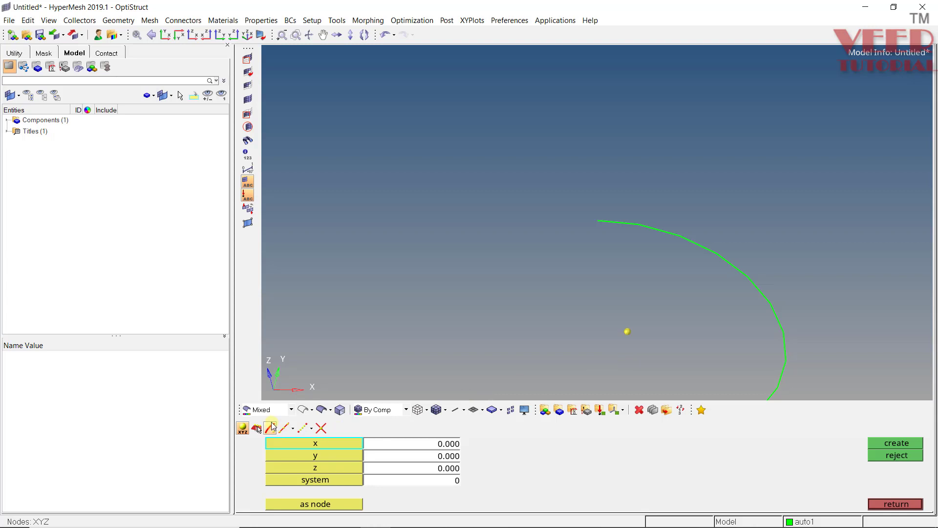
click(272, 426)
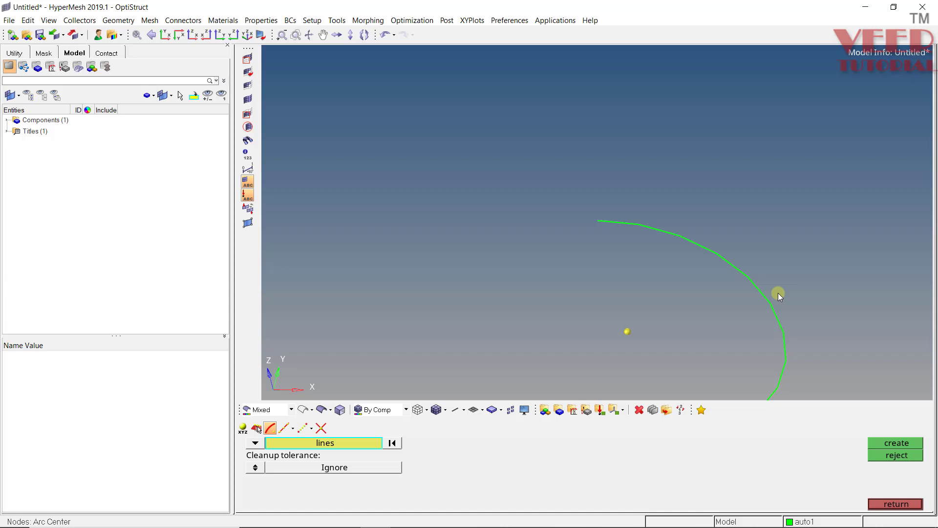
click(763, 289)
click(896, 441)
scroll(565, 283, down, 2)
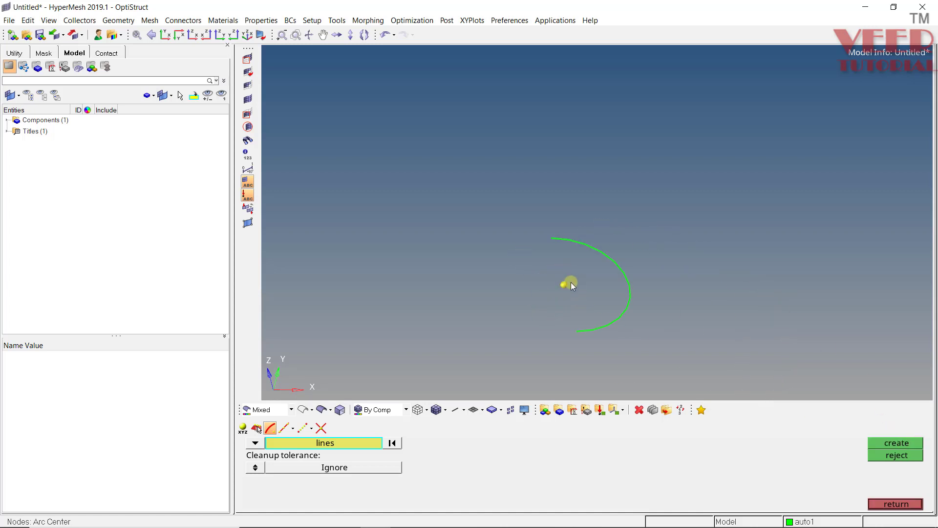
click(888, 505)
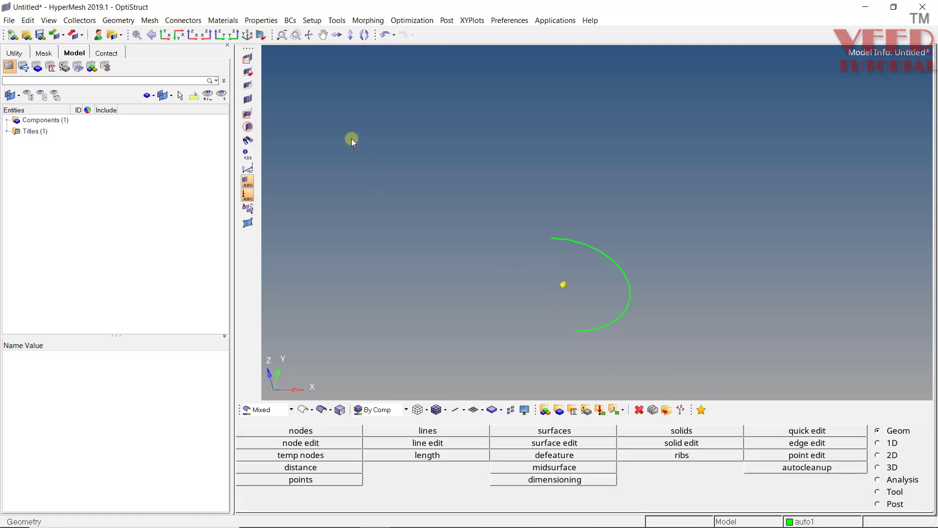
Display the sphere as shaded geometry and change the auto1 component's color to light pink.
click(320, 410)
click(7, 120)
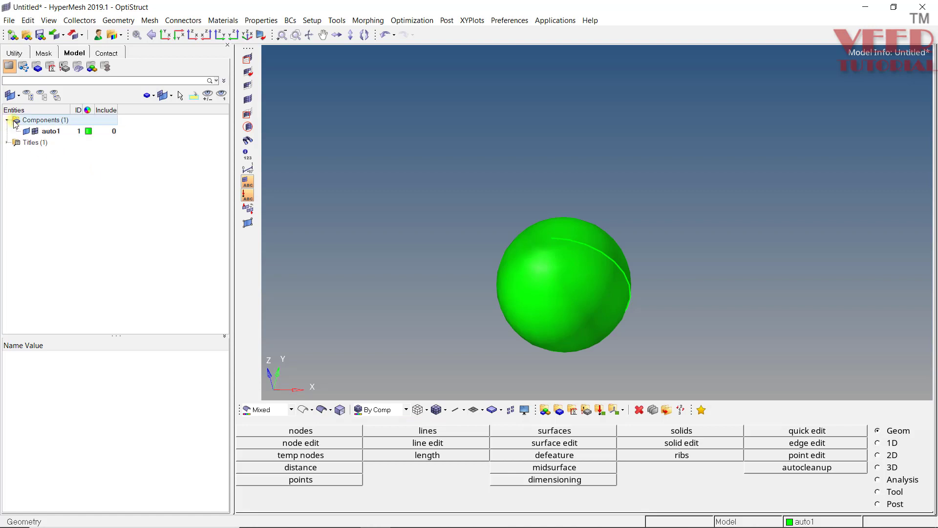
click(88, 131)
click(49, 146)
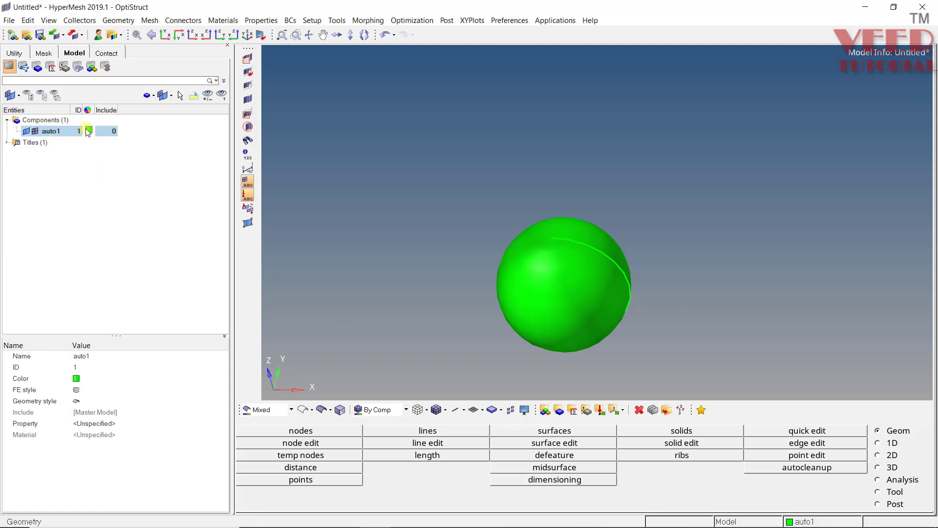
click(89, 130)
click(49, 142)
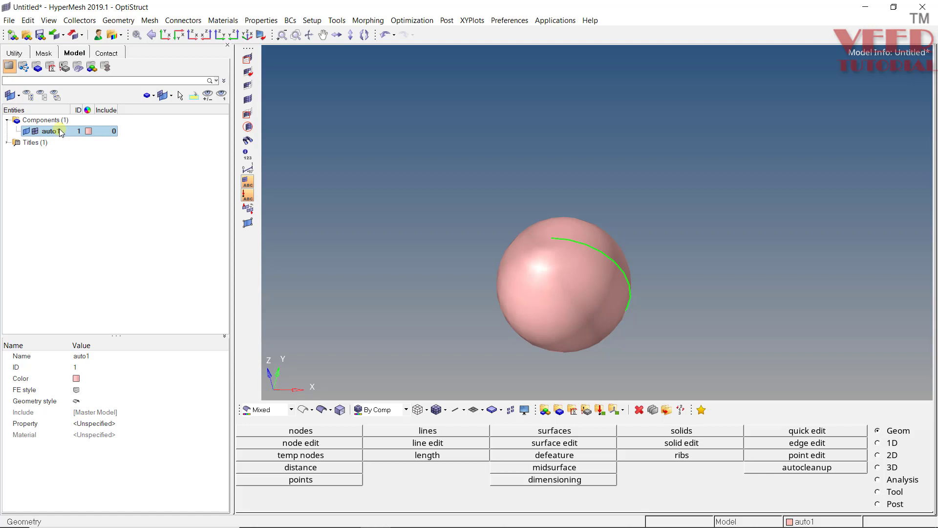
Rename the auto1 component as sphere.
click(95, 358)
click(94, 357)
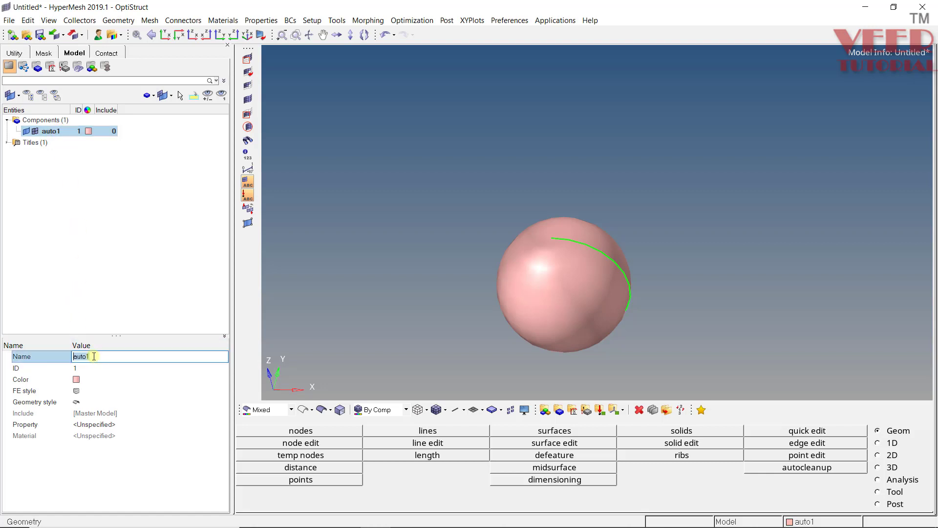
text(sphere)
key(Return)
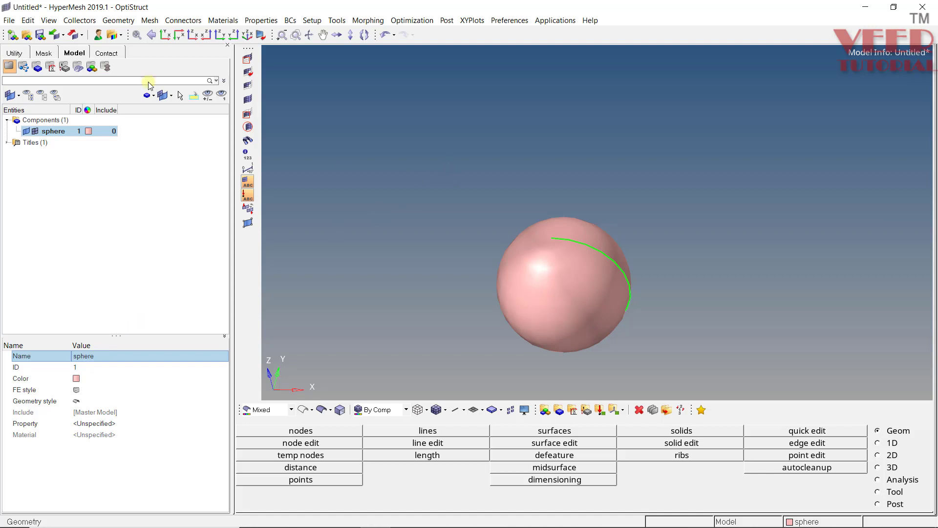
Save the model as sphere in the Hex mesh folder.
click(9, 20)
click(31, 78)
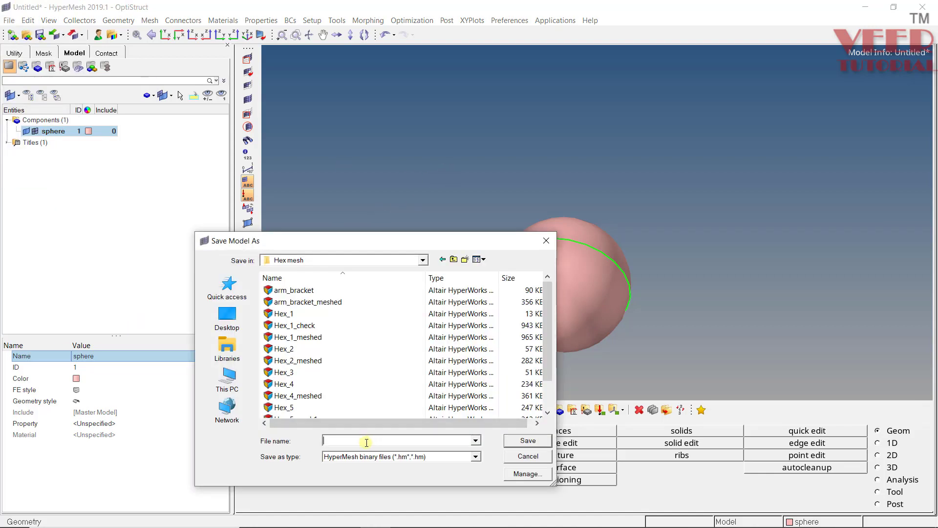
text(sphere)
key(Return)
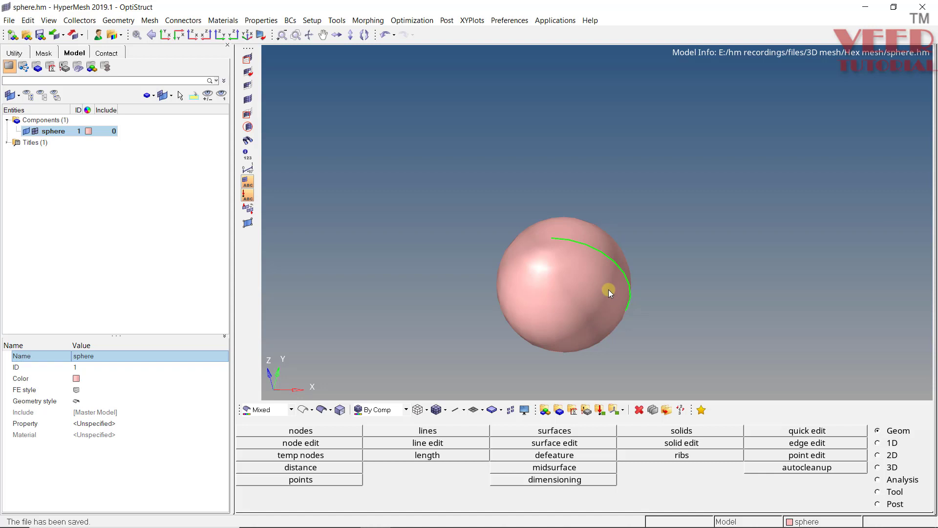
Trim the sphere solid with a plane normal to the y-axis, using the center node as the base point.
scroll(606, 295, up, 2)
scroll(553, 247, down, 2)
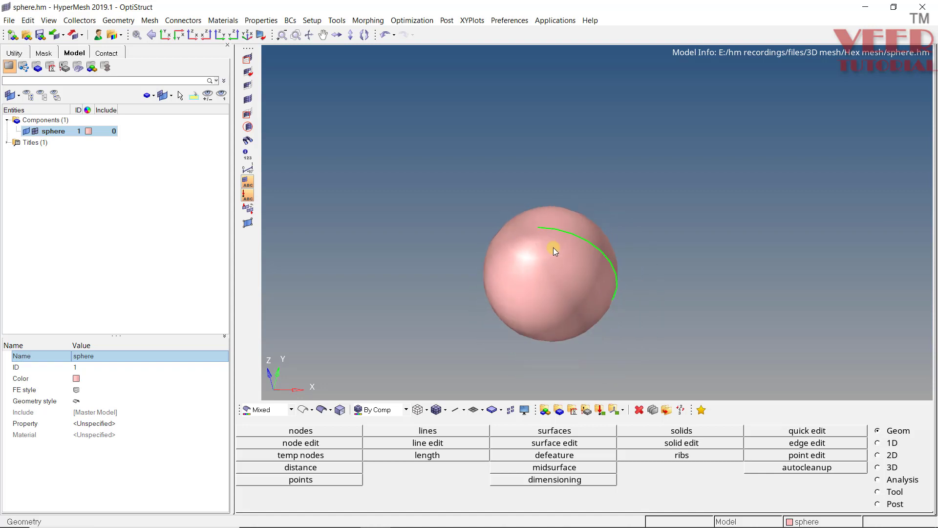
scroll(569, 267, up, 4)
ctrl+drag(570, 259, 567, 178)
scroll(536, 233, down, 3)
scroll(562, 230, up, 3)
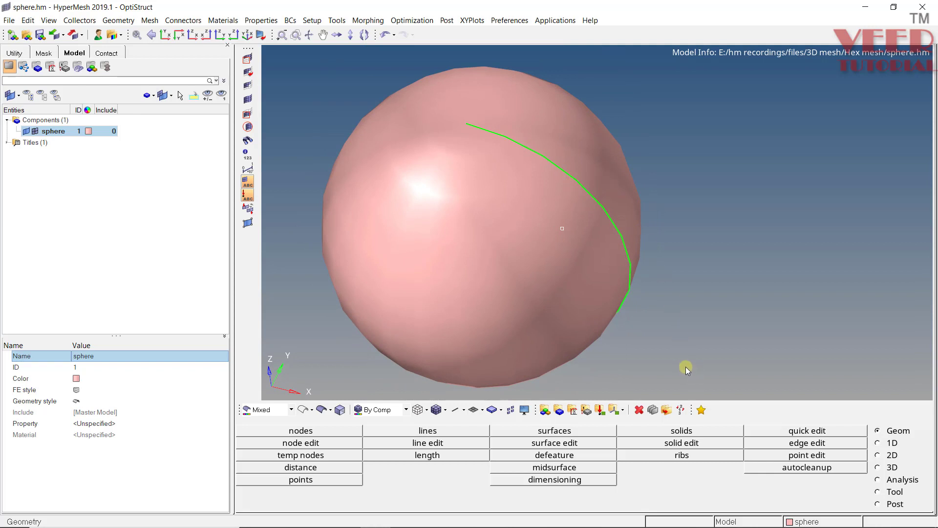
click(716, 445)
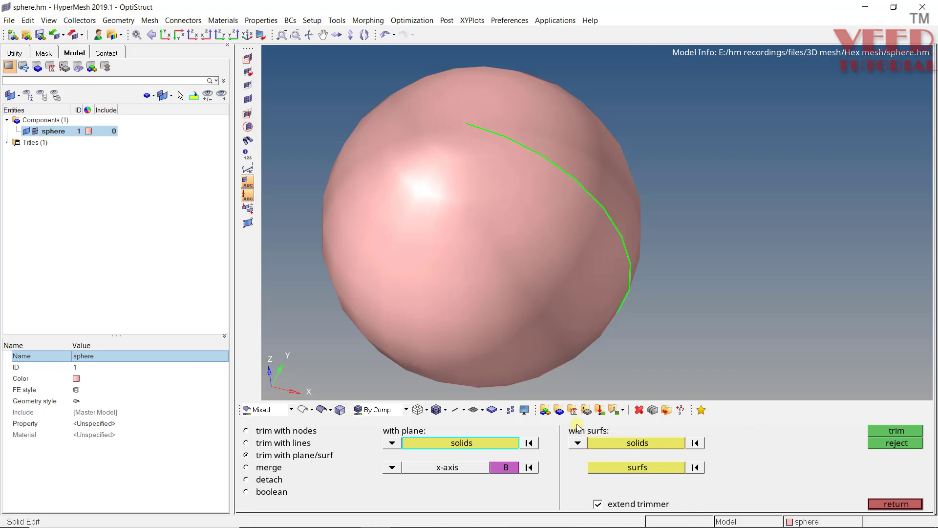
scroll(537, 243, down, 3)
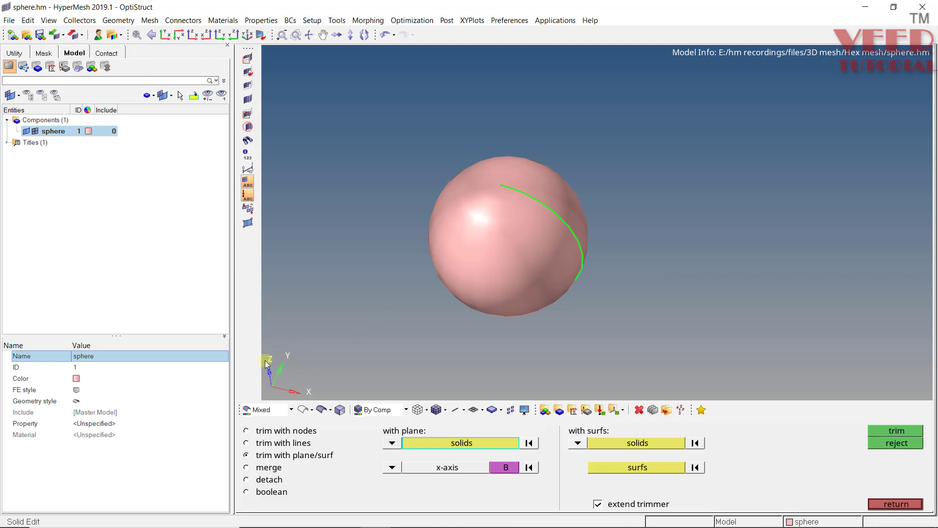
click(530, 255)
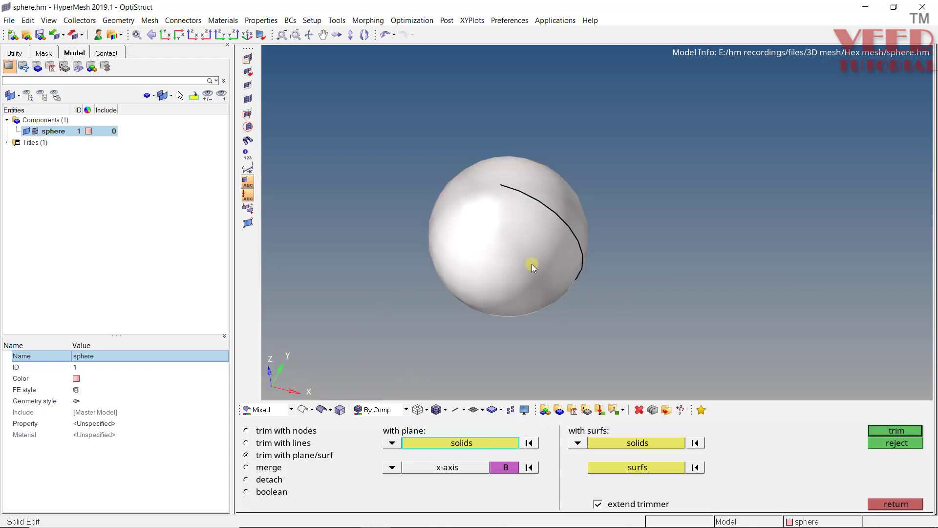
click(392, 467)
click(361, 459)
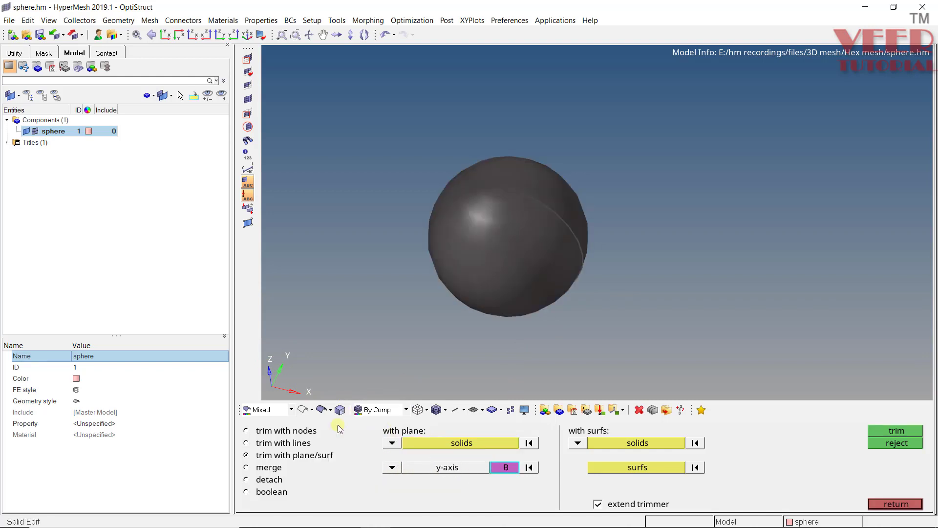
click(445, 264)
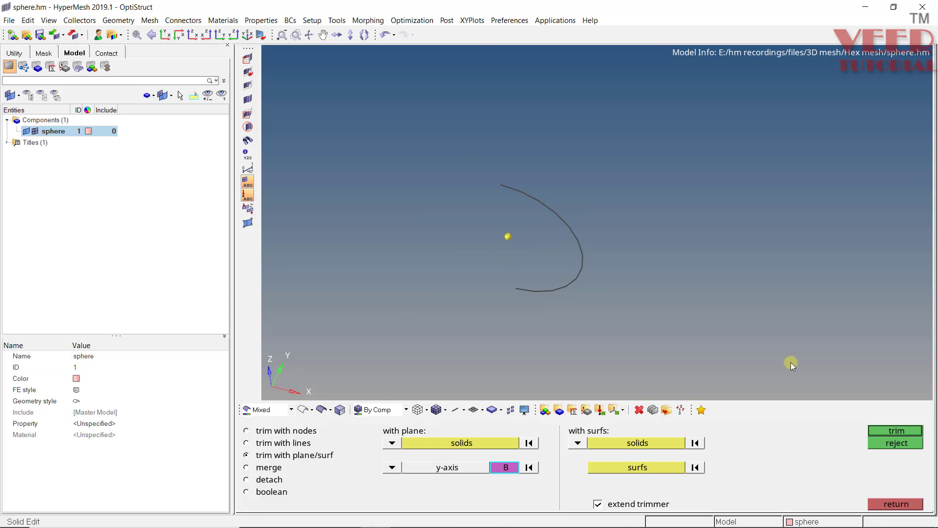
click(905, 432)
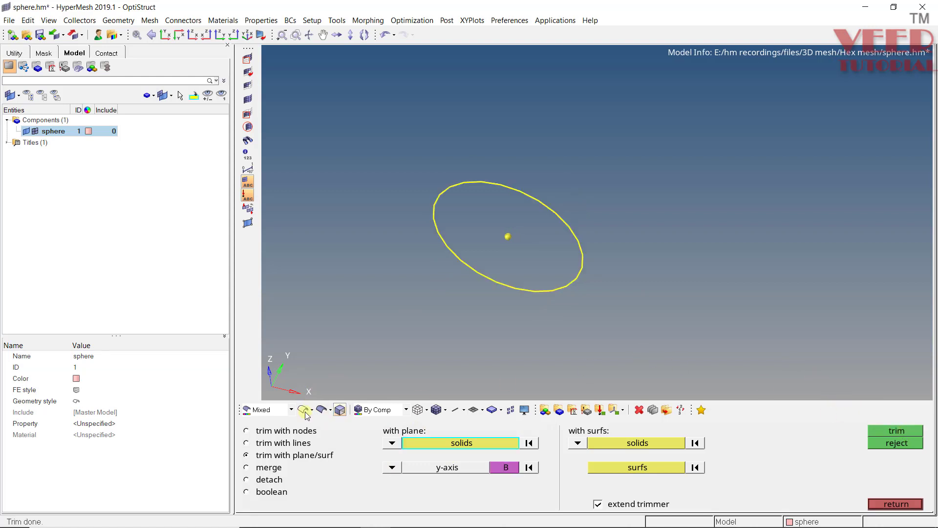
Display the geometry shaded and mask one of the two half-sphere solids to expose the flat cut face.
click(322, 410)
mouse_move(532, 247)
ctrl+mouse_down()
mouse_move(565, 295)
mouse_move(664, 192)
mouse_move(593, 314)
mouse_move(566, 224)
mouse_move(519, 210)
mouse_move(579, 231)
mouse_move(566, 220)
mouse_move(501, 262)
mouse_move(581, 262)
ctrl+mouse_up()
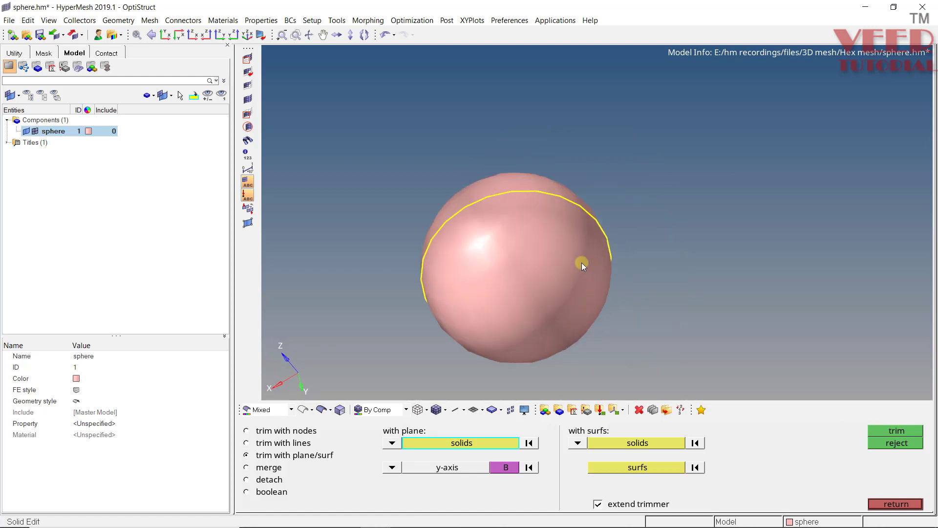
click(247, 59)
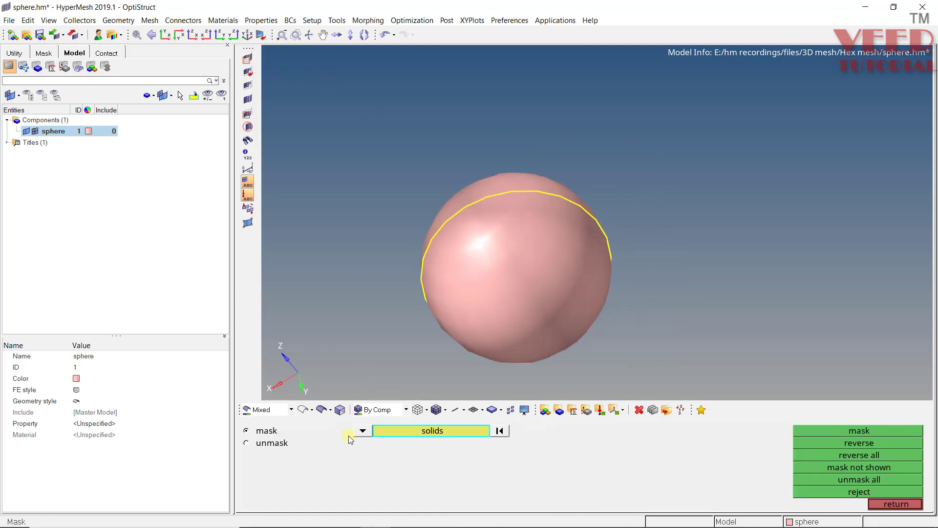
click(363, 429)
click(501, 467)
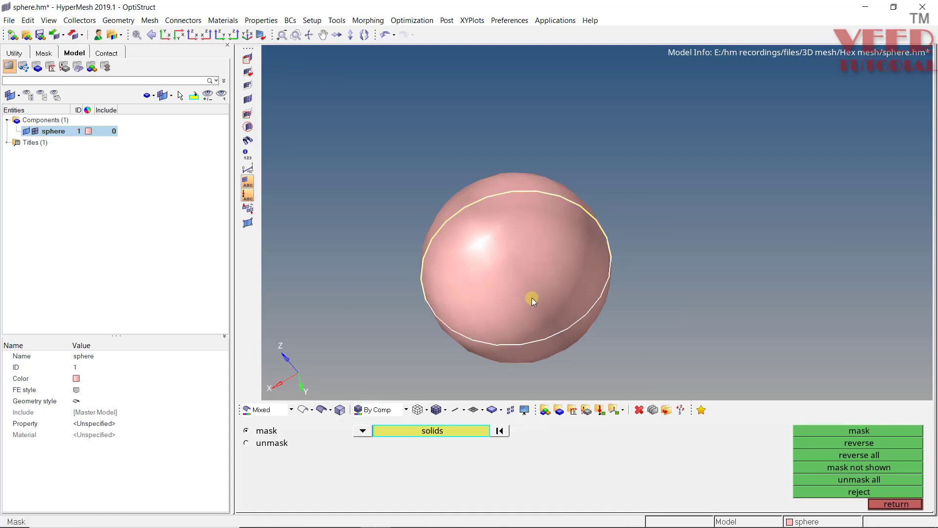
click(532, 298)
click(873, 432)
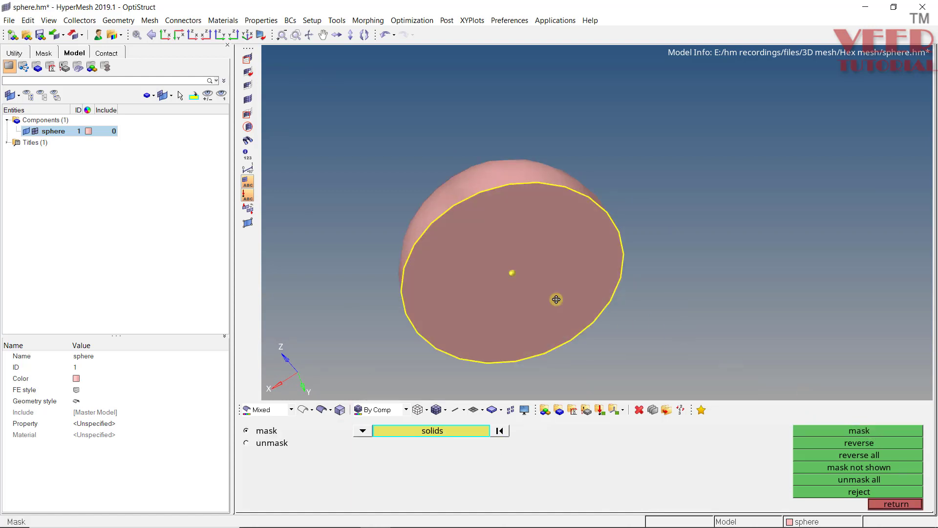
mouse_move(557, 297)
ctrl+mouse_down()
mouse_move(555, 211)
mouse_move(538, 253)
mouse_move(549, 254)
mouse_move(529, 247)
mouse_move(528, 268)
mouse_move(534, 234)
mouse_move(526, 266)
mouse_move(514, 242)
ctrl+mouse_up()
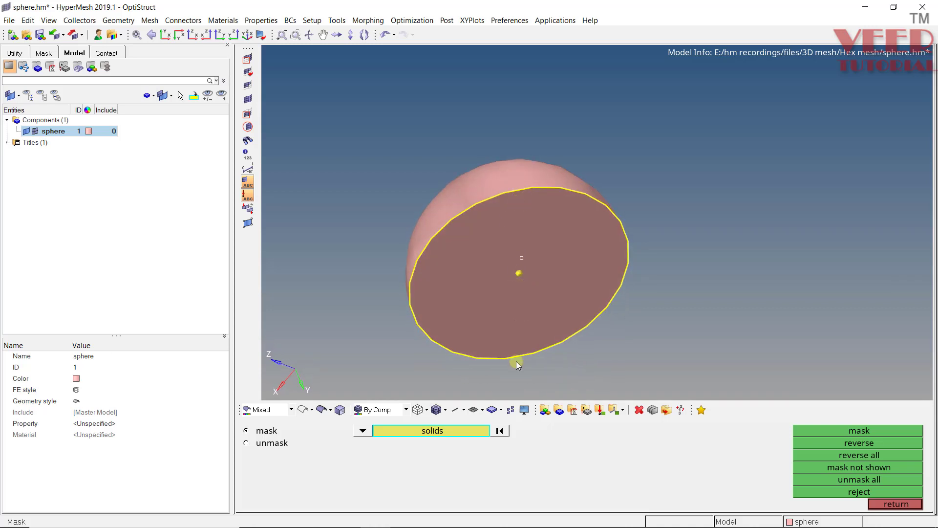
ctrl+drag(516, 362, 467, 183)
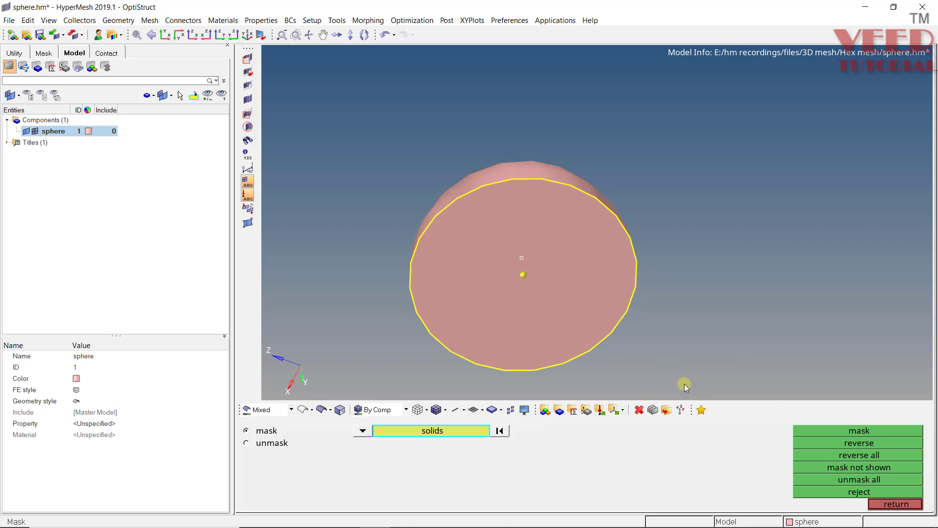
click(897, 505)
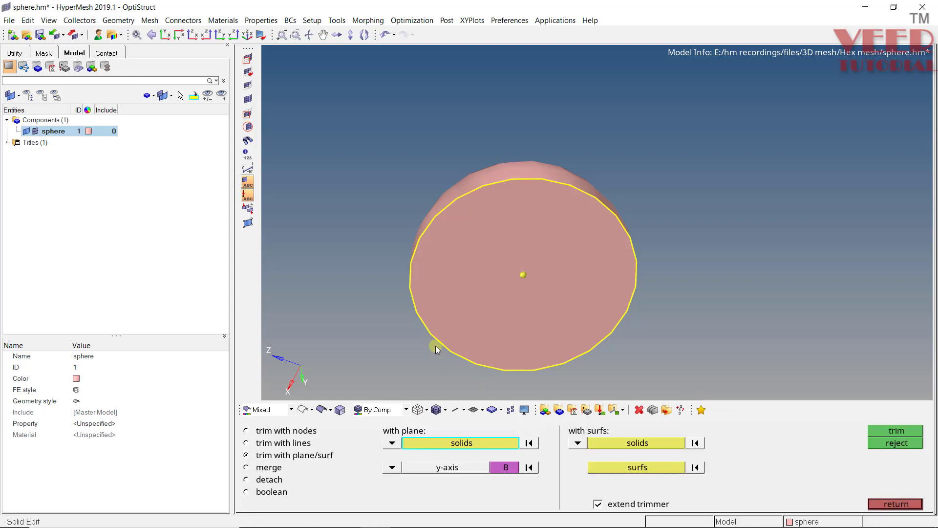
Trim the visible half-sphere solid with a plane normal to the z-axis, using the center node as the base point.
click(489, 256)
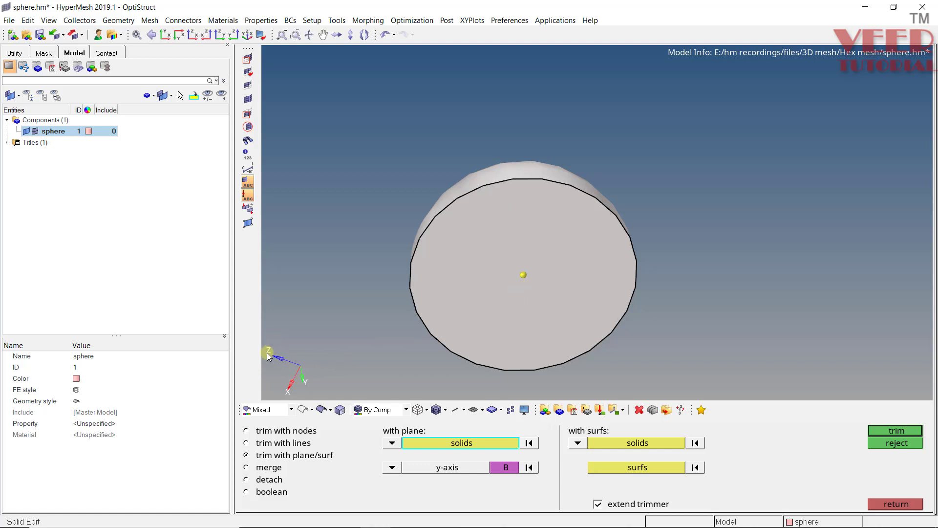
click(391, 468)
click(355, 480)
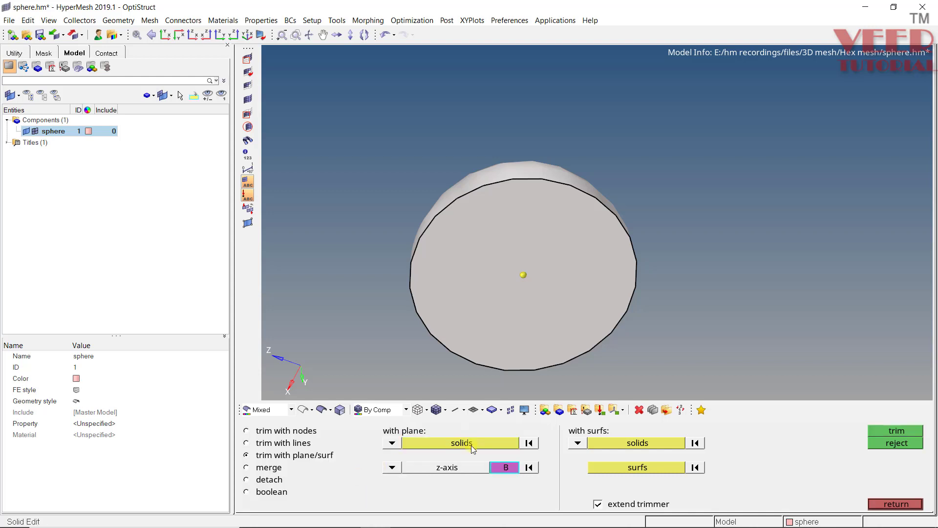
click(897, 431)
ctrl+drag(584, 237, 447, 178)
Mask one of the two quarter-sphere solids to expose the second flat cut face.
click(247, 60)
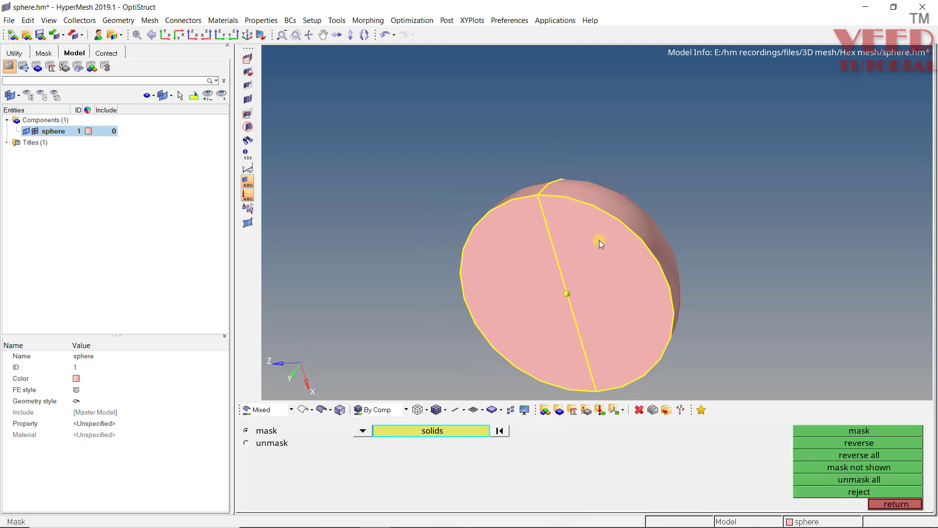
click(599, 240)
click(860, 430)
ctrl+drag(546, 260, 436, 128)
click(896, 504)
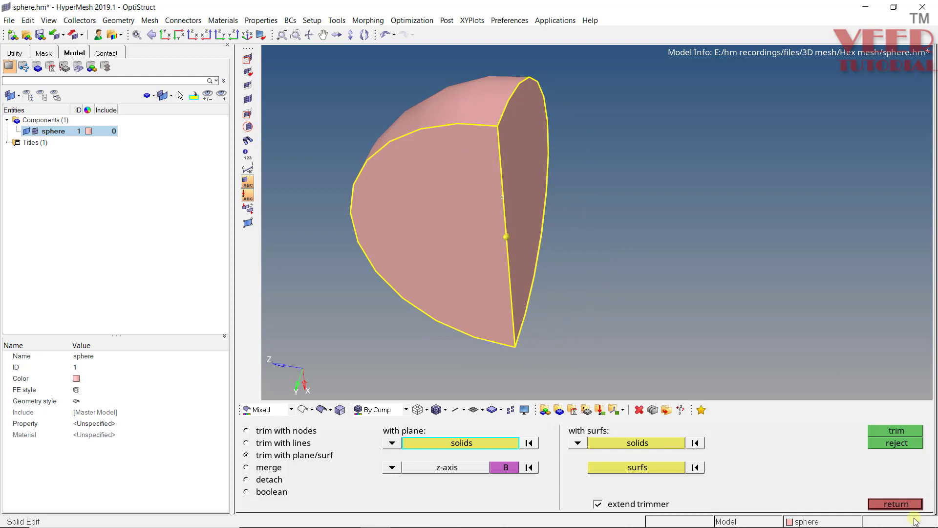
Switch from solid editing to 2D automesh and create a new component named shell.
click(896, 504)
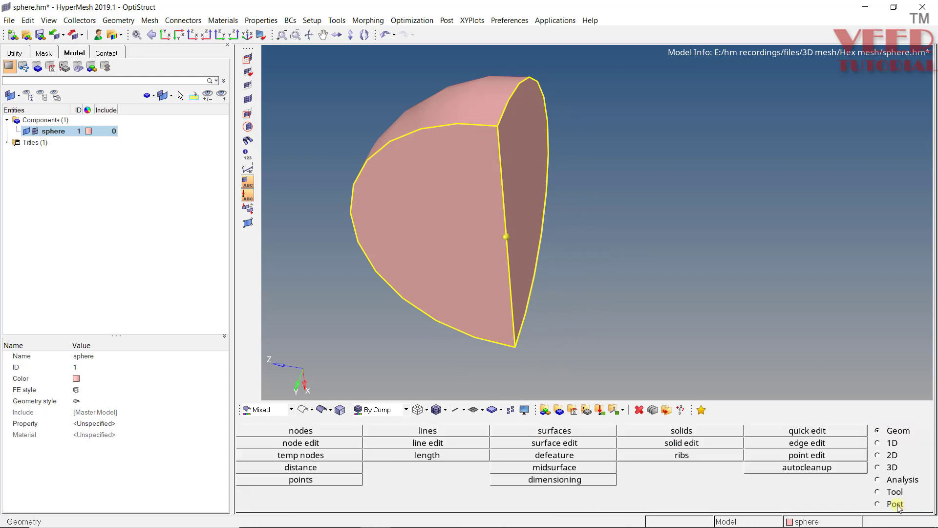
click(890, 456)
click(689, 431)
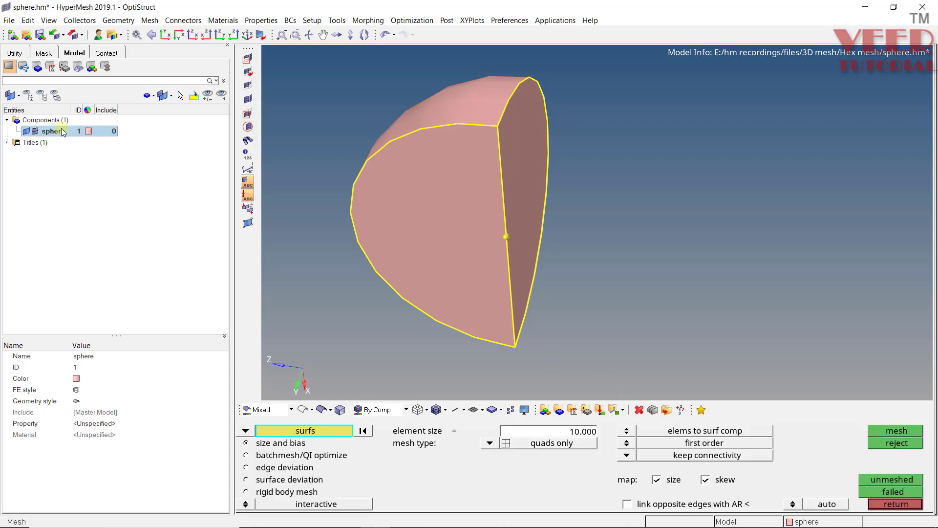
right_click(62, 126)
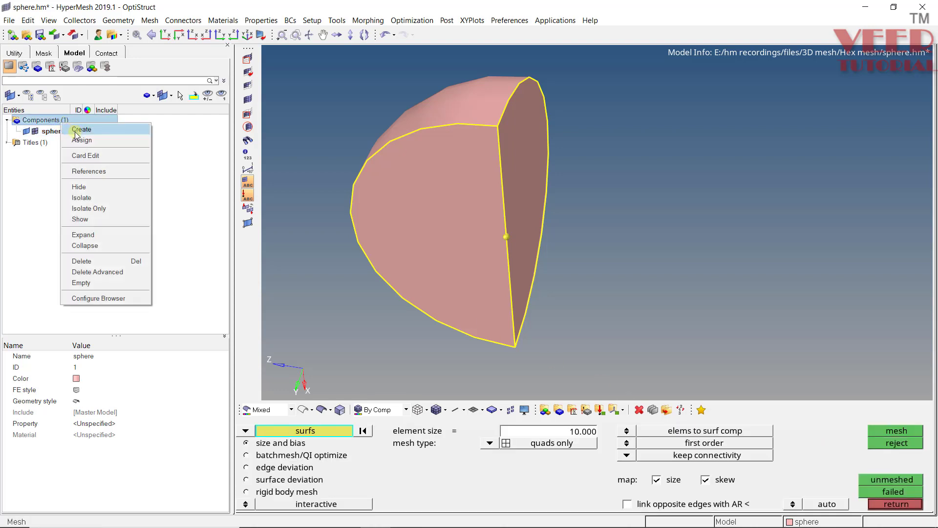
click(76, 131)
text(shell)
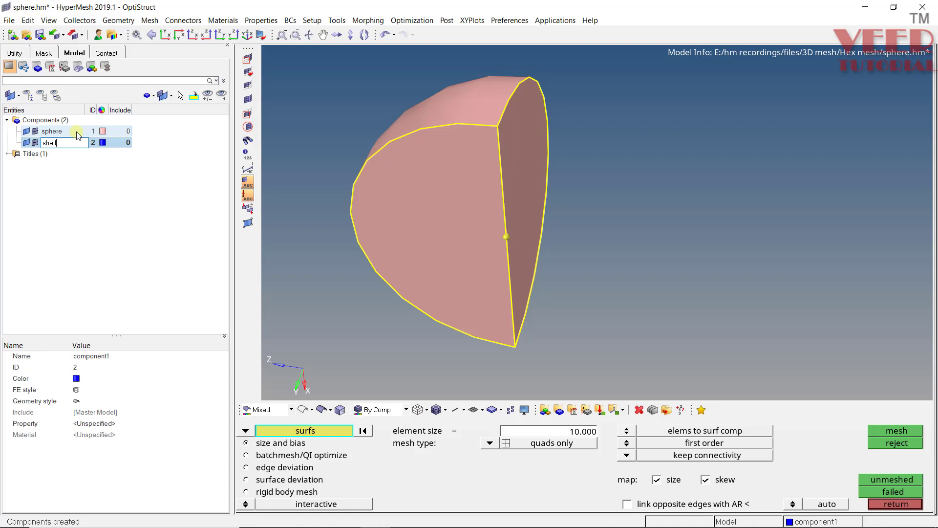
key(Return)
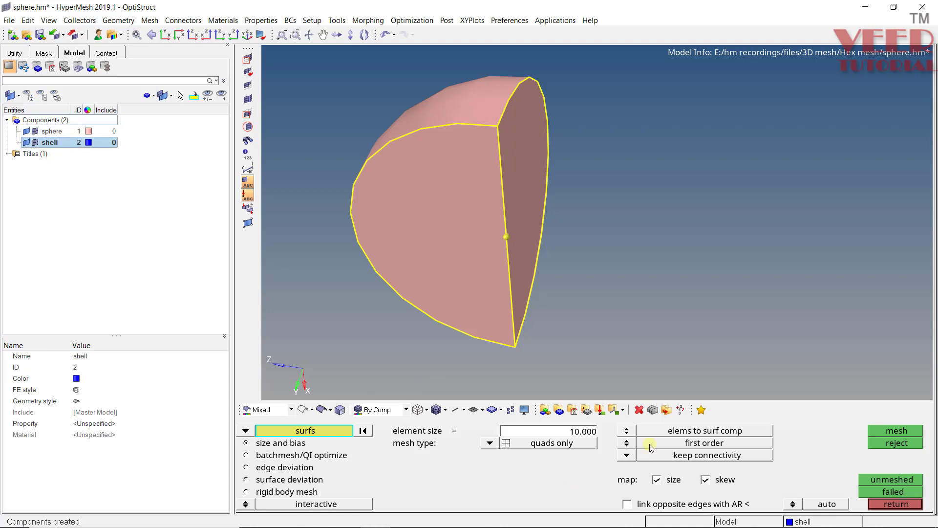
Automesh one semicircular cut face with quads at element size 10, placing the elements in the current component.
click(627, 432)
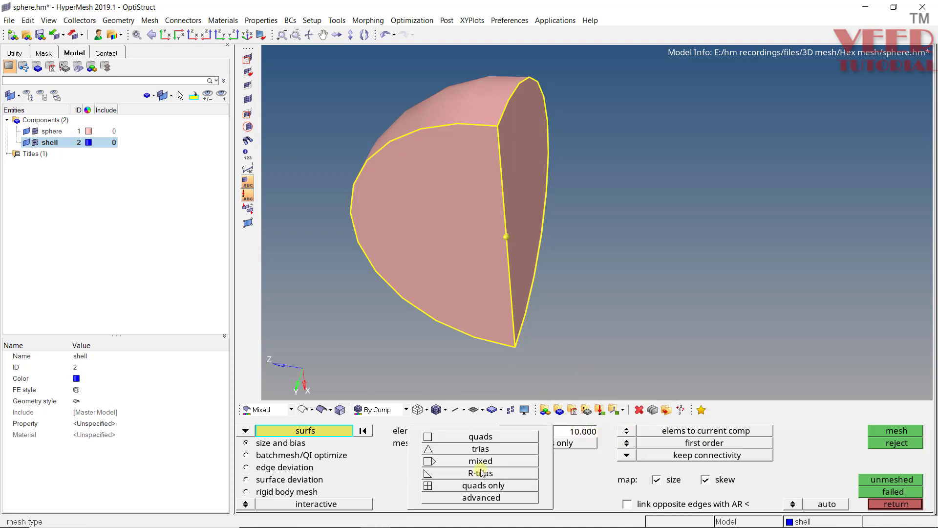
click(491, 442)
click(478, 440)
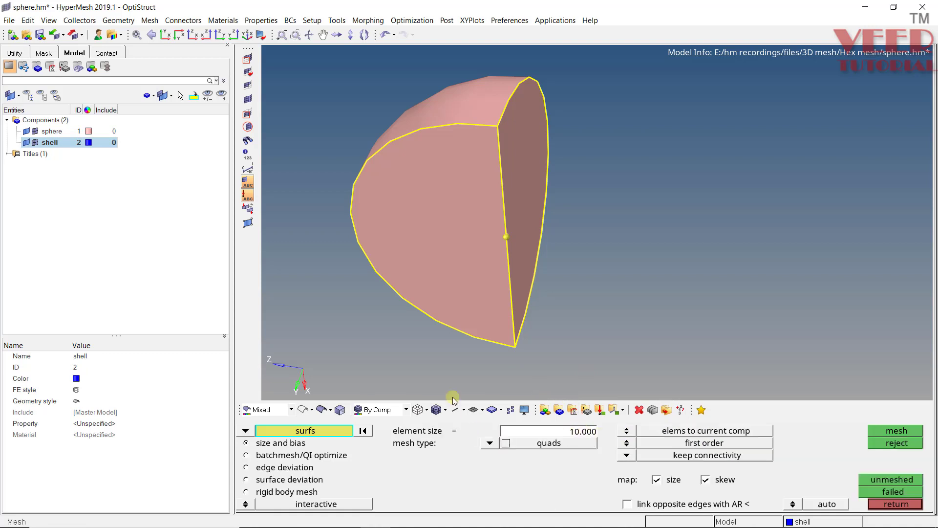
click(417, 239)
click(897, 431)
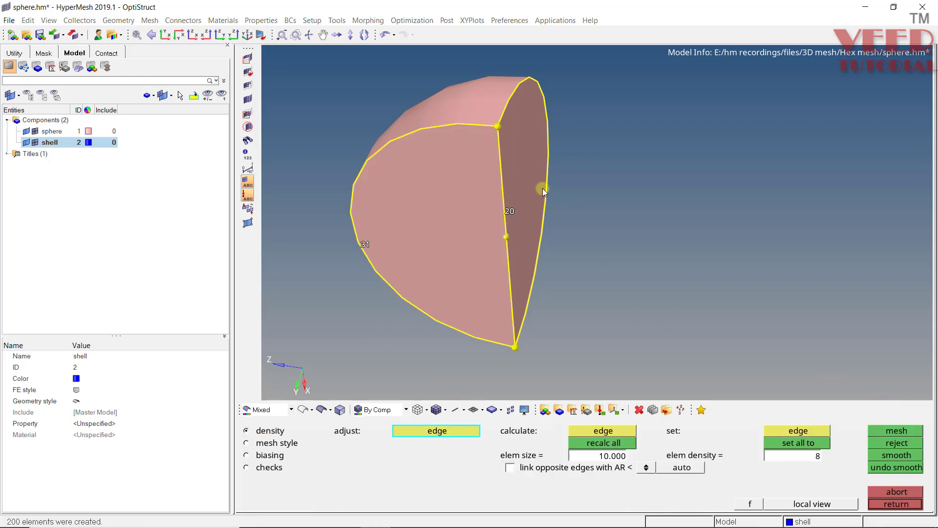
scroll(445, 157, up, 3)
scroll(473, 271, down, 5)
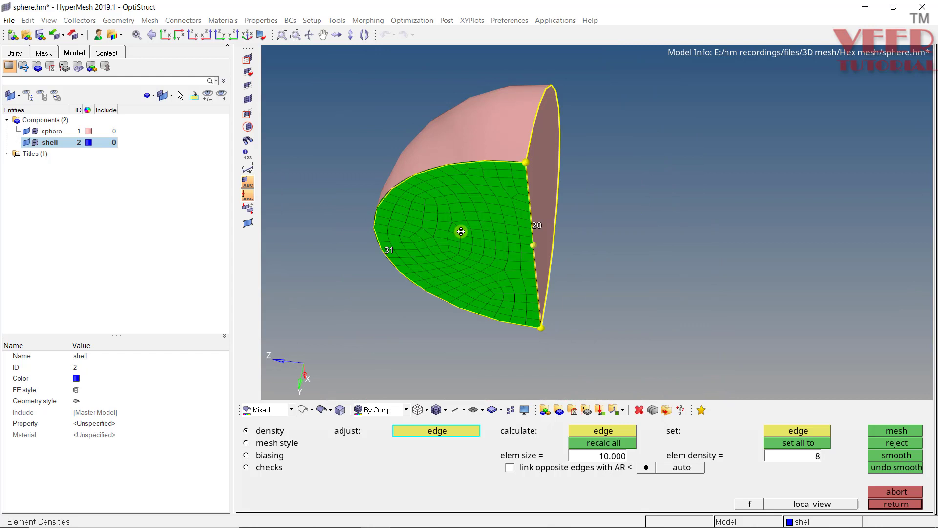
ctrl+drag(489, 269, 466, 154)
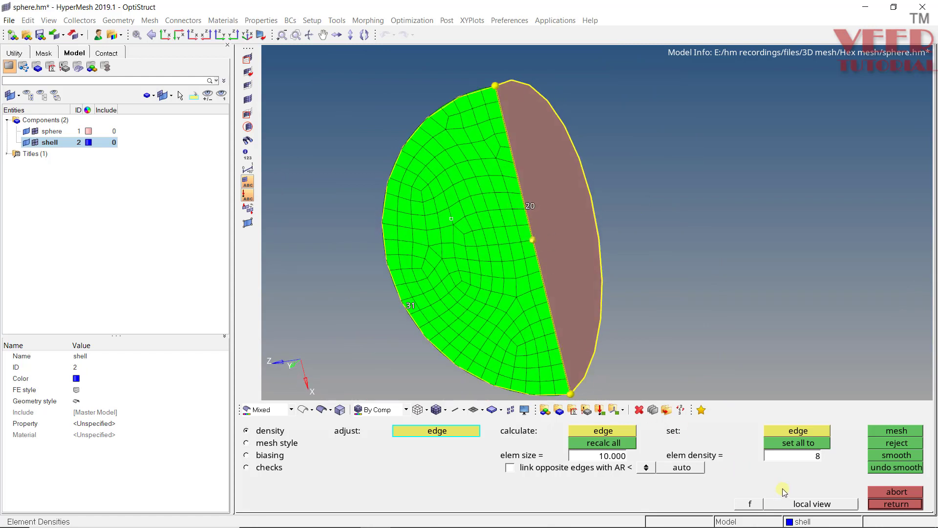
click(900, 504)
Display the elements shaded with mesh lines and recolor the shell component light blue.
ctrl+drag(513, 238, 440, 391)
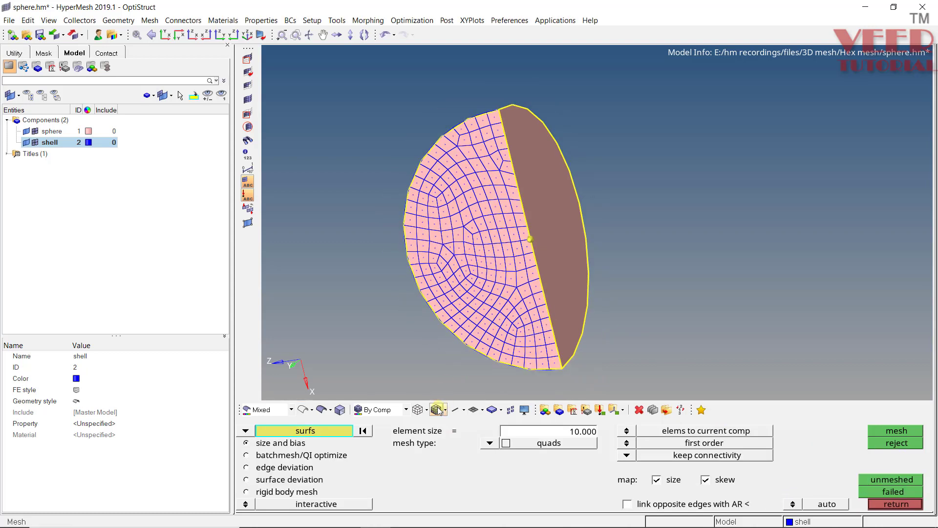
click(437, 410)
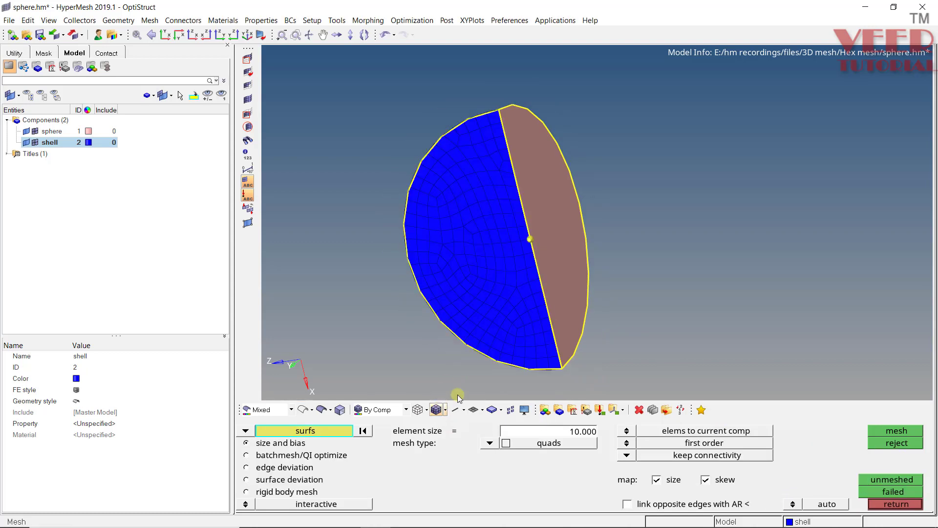
ctrl+drag(509, 174, 489, 188)
click(89, 142)
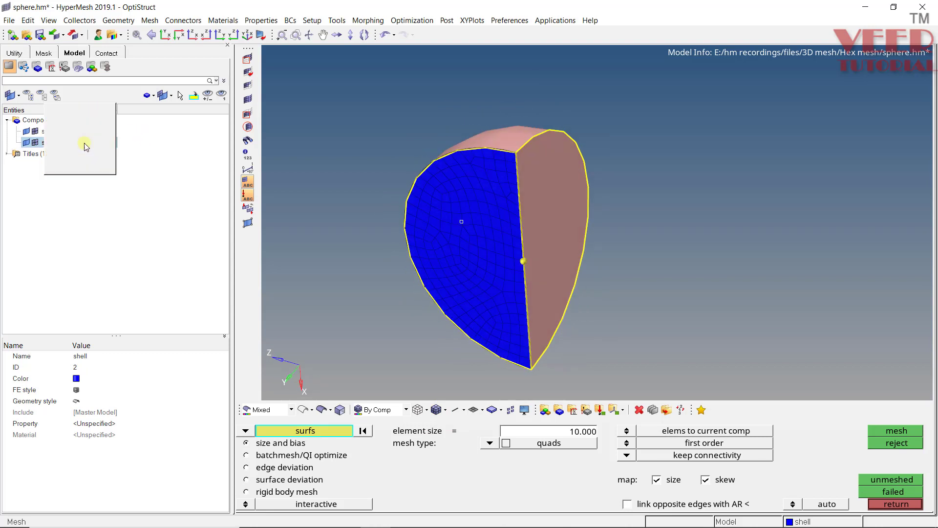
click(49, 173)
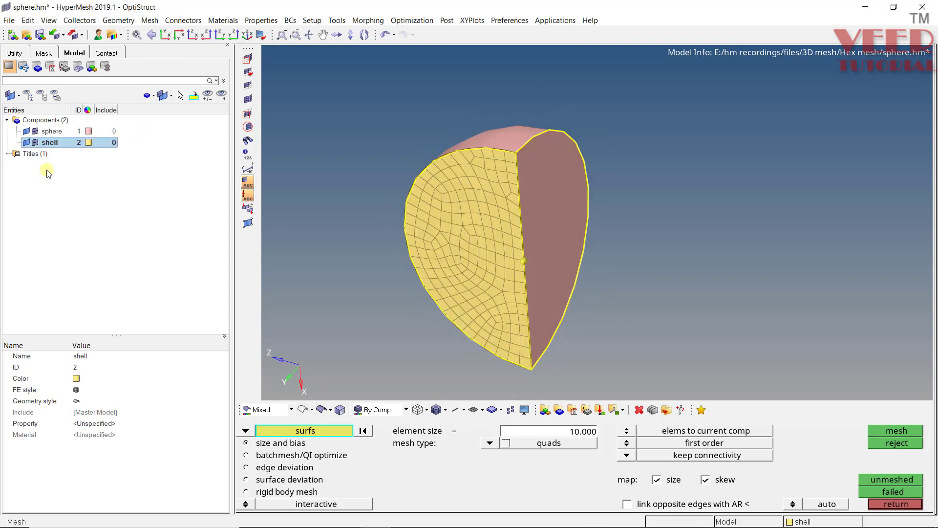
click(90, 143)
click(89, 132)
mouse_move(480, 190)
ctrl+mouse_down()
mouse_move(506, 199)
mouse_move(476, 200)
ctrl+mouse_up()
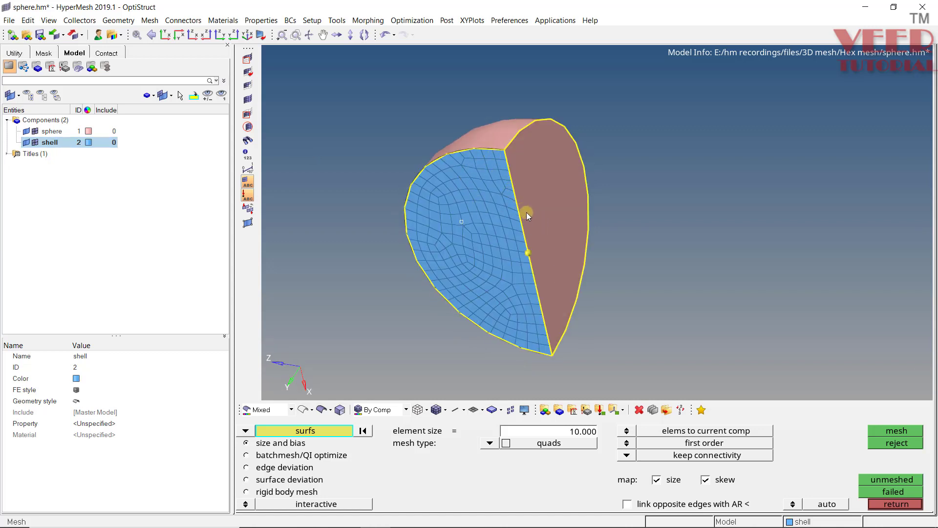
scroll(526, 212, up, 2)
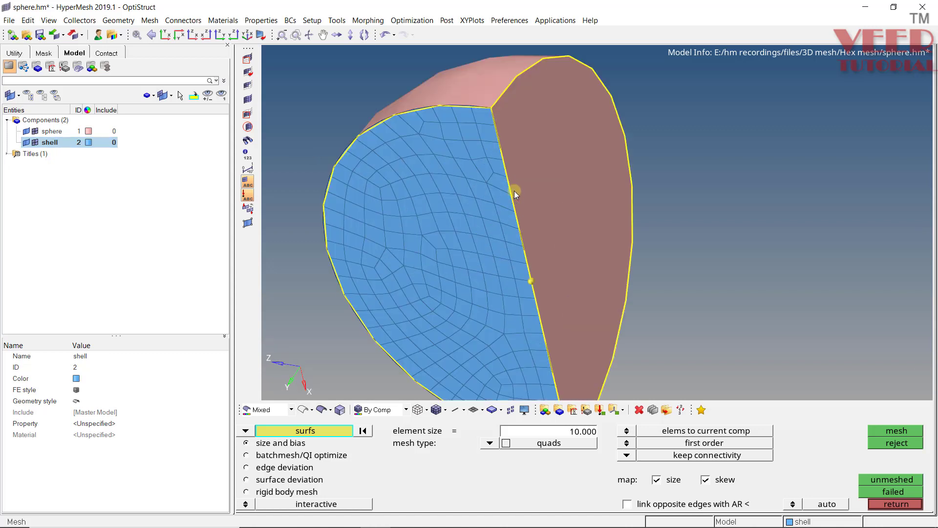
Set up a 3D element spin about the x-axis, with the sphere's center node as the base point.
click(900, 504)
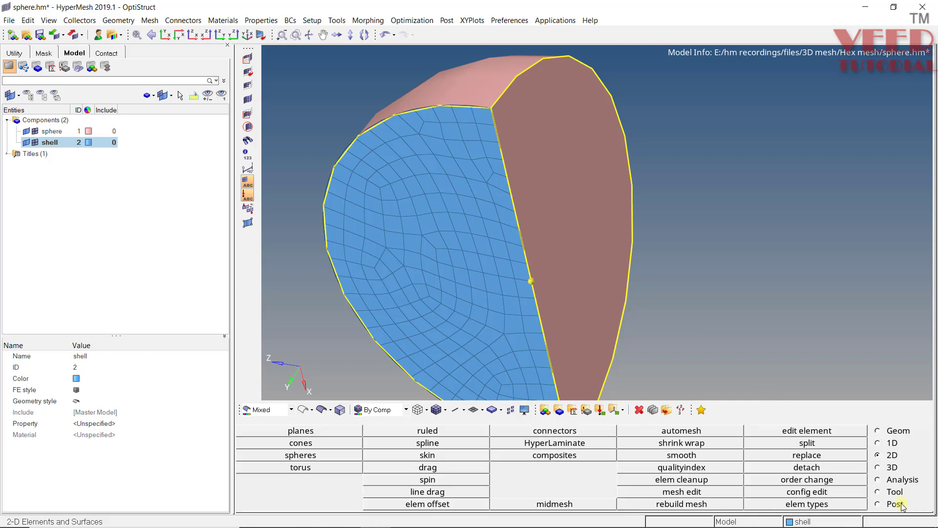
click(888, 467)
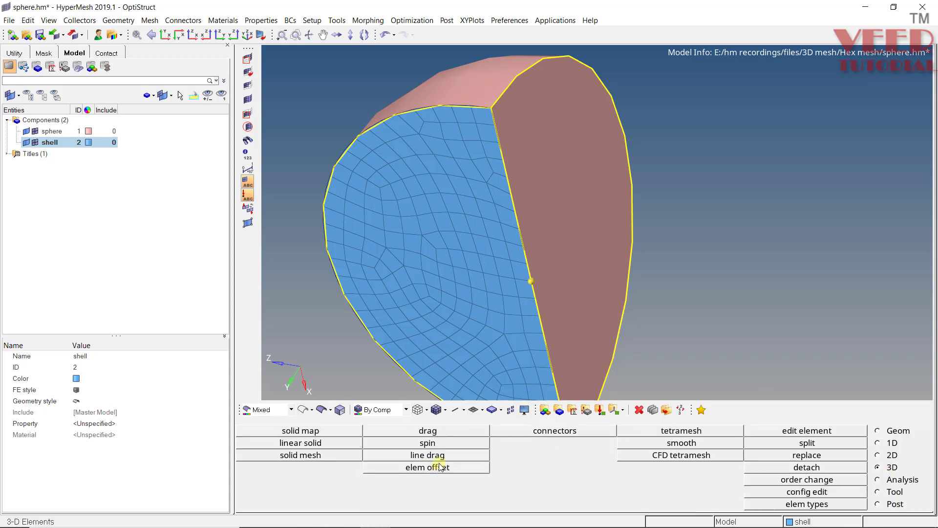
click(433, 444)
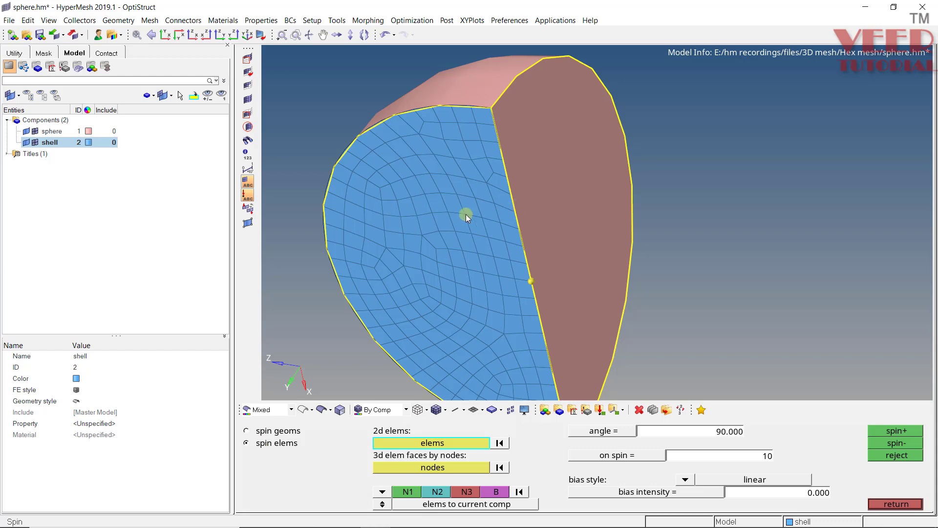
scroll(465, 227, down, 4)
scroll(503, 290, up, 6)
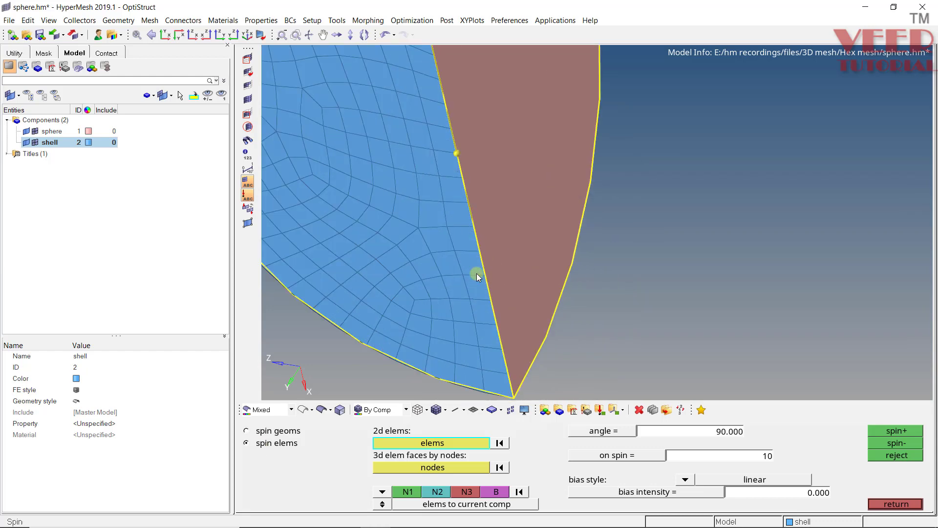
scroll(501, 315, down, 3)
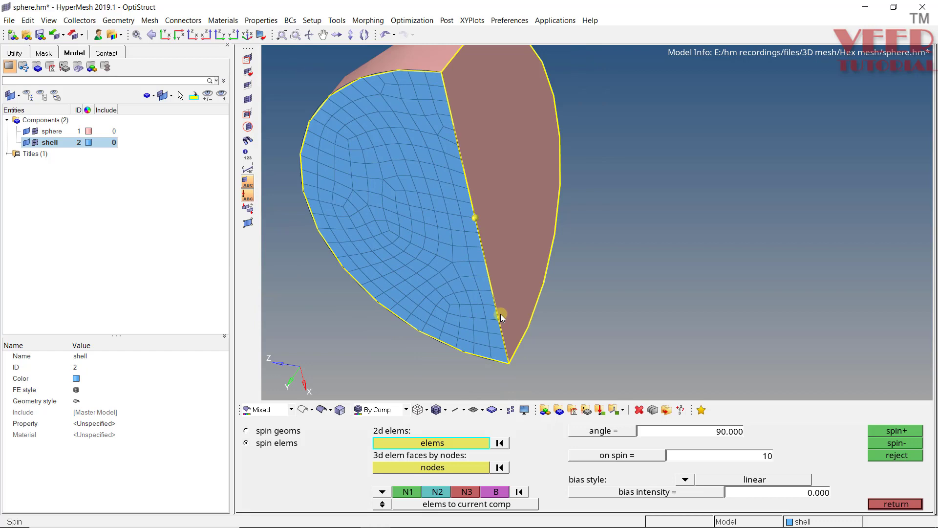
scroll(303, 365, up, 4)
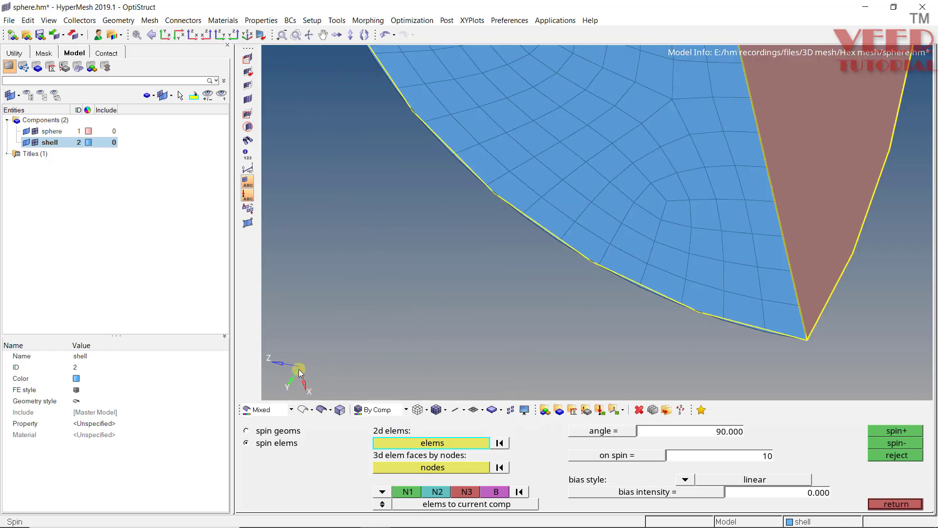
scroll(409, 291, down, 5)
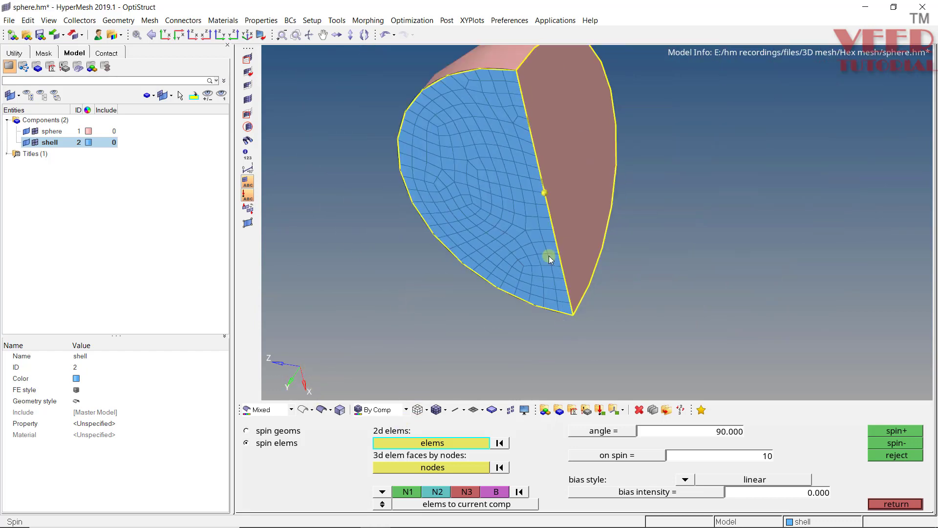
click(388, 493)
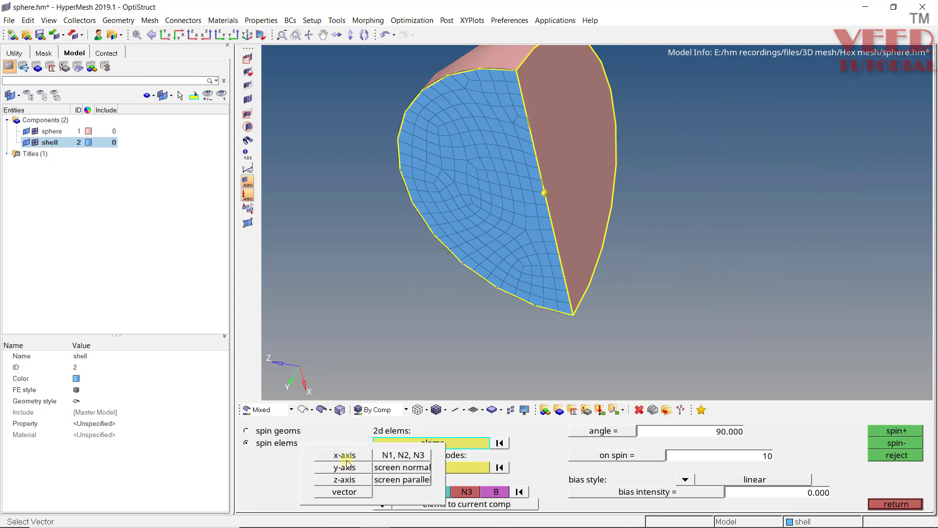
click(348, 460)
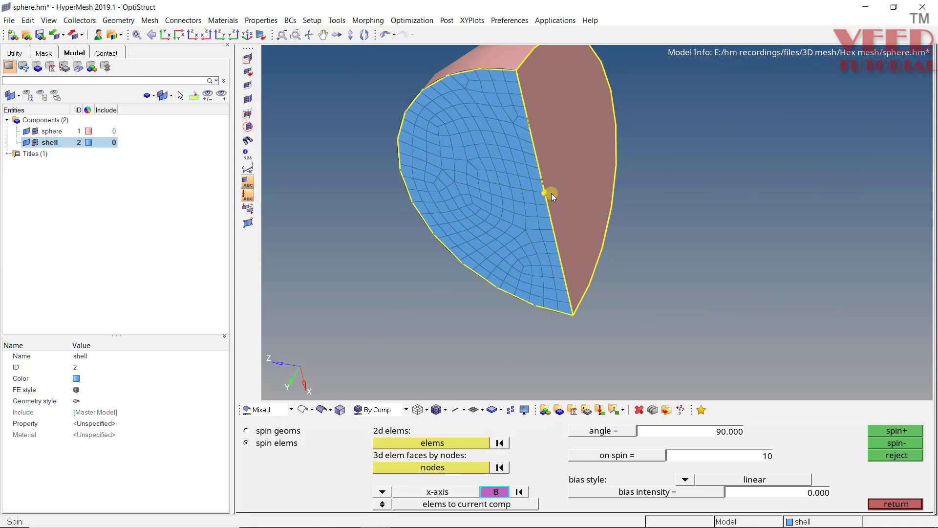
Select all 2D elements on the meshed semicircular face by face for spinning.
click(450, 444)
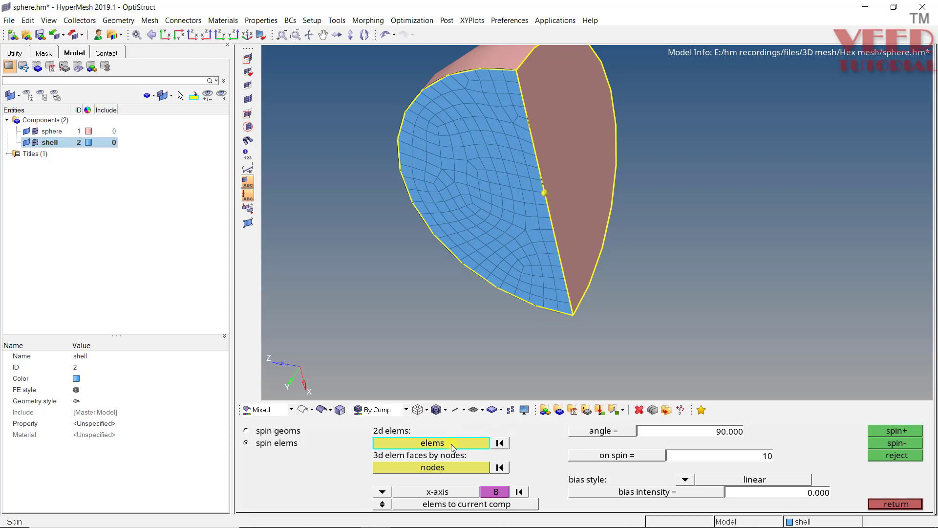
click(501, 237)
click(443, 444)
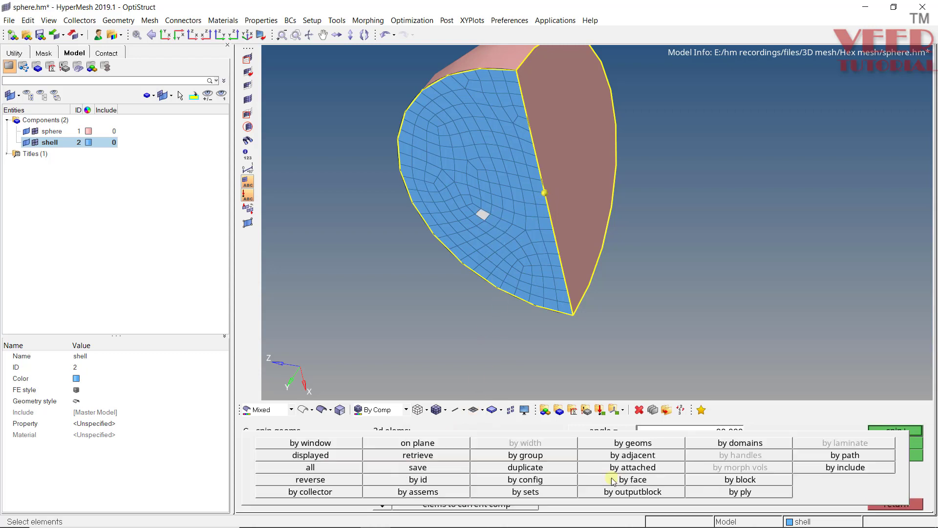
click(626, 480)
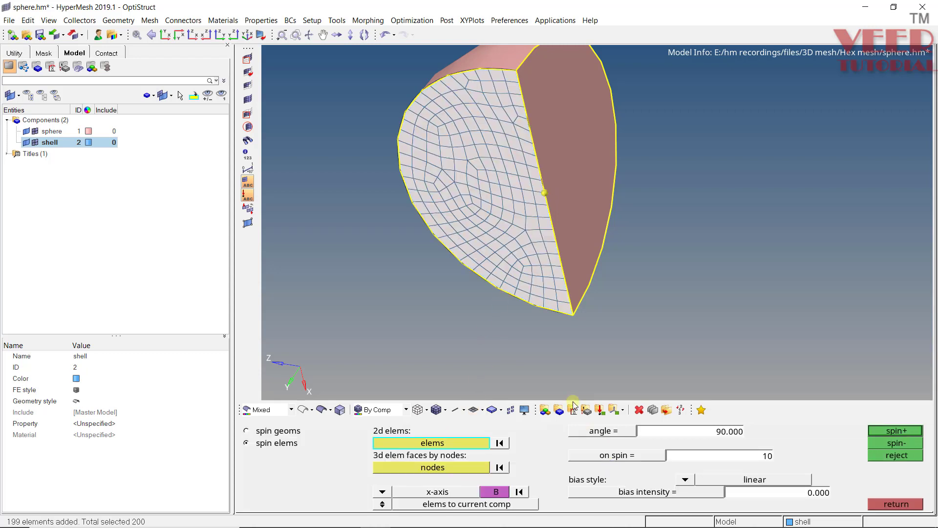
Spin the selected elements 90 degrees in the positive direction with 10 elements on spin to fill the quarter sphere.
click(729, 433)
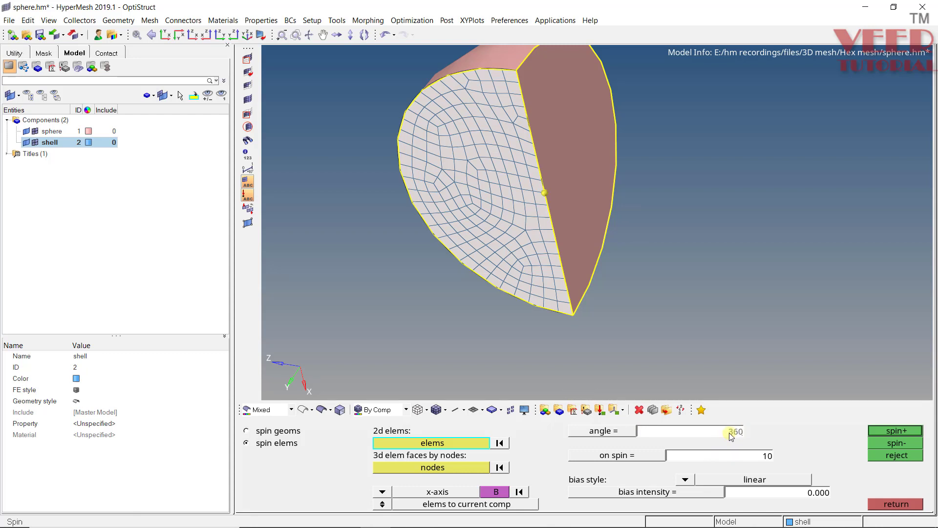
click(756, 458)
click(731, 432)
text(90)
key(Return)
ctrl+drag(477, 167, 576, 189)
ctrl+drag(461, 307, 722, 337)
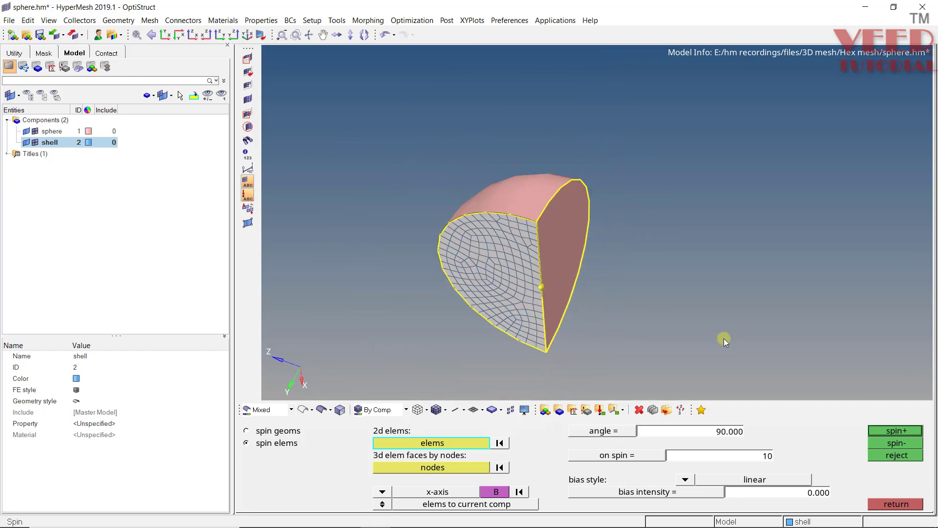
click(897, 431)
scroll(551, 219, up, 3)
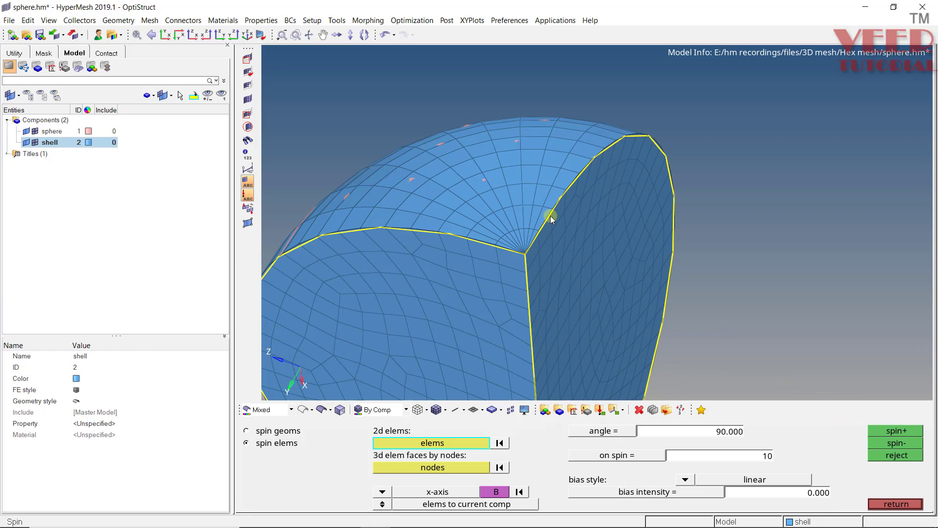
Inspect the spun quarter-sphere mesh and reject the 90-degree element spin.
ctrl+drag(537, 174, 532, 241)
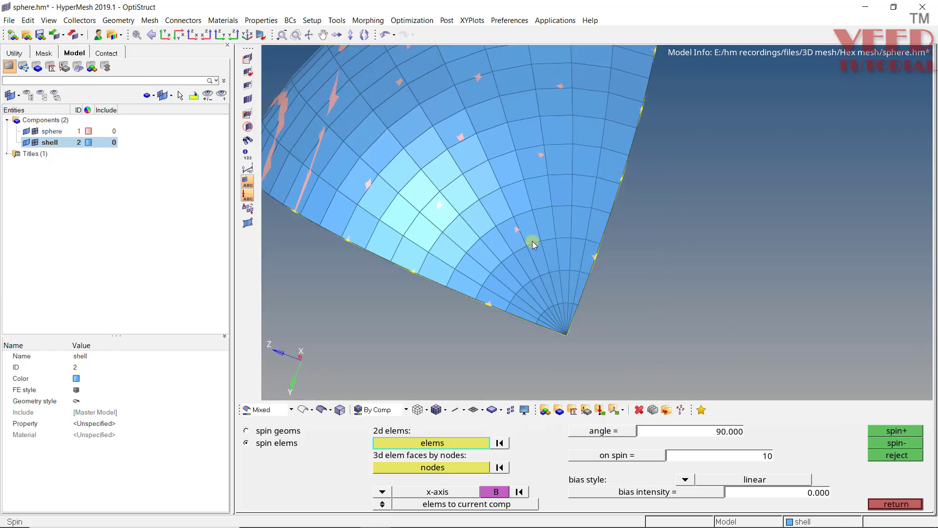
mouse_move(623, 250)
ctrl+mouse_down()
mouse_move(564, 205)
mouse_move(611, 251)
ctrl+mouse_up()
scroll(530, 230, down, 3)
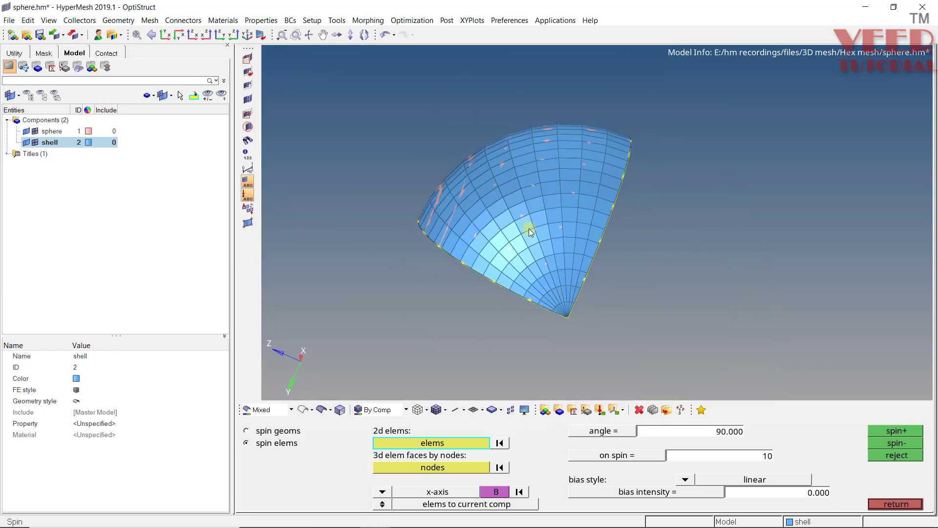
scroll(554, 188, up, 3)
scroll(553, 187, down, 3)
ctrl+drag(556, 202, 655, 256)
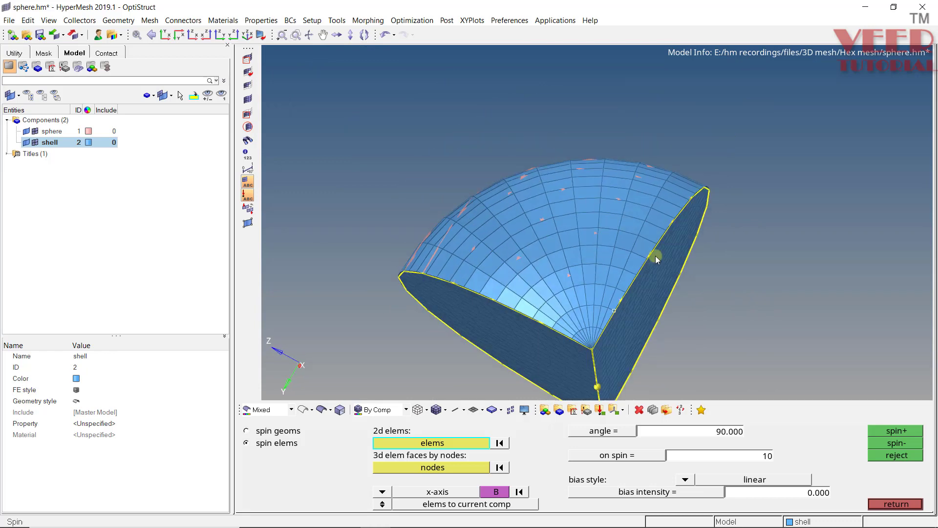
click(917, 443)
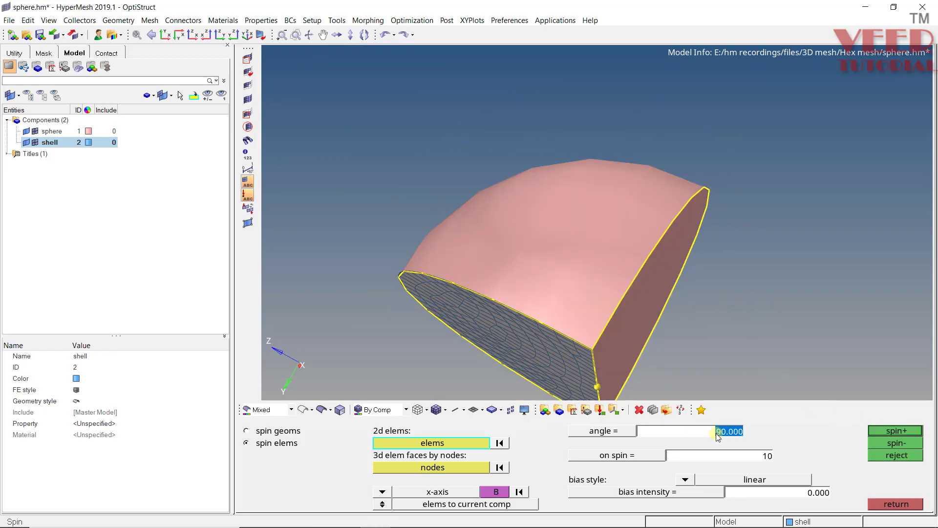
Spin the selected elements 360 degrees in the positive direction with 40 elements on spin to fill the whole sphere.
text(360)
key(Return)
double_click(765, 457)
text(4)
click(893, 433)
scroll(474, 172, down, 4)
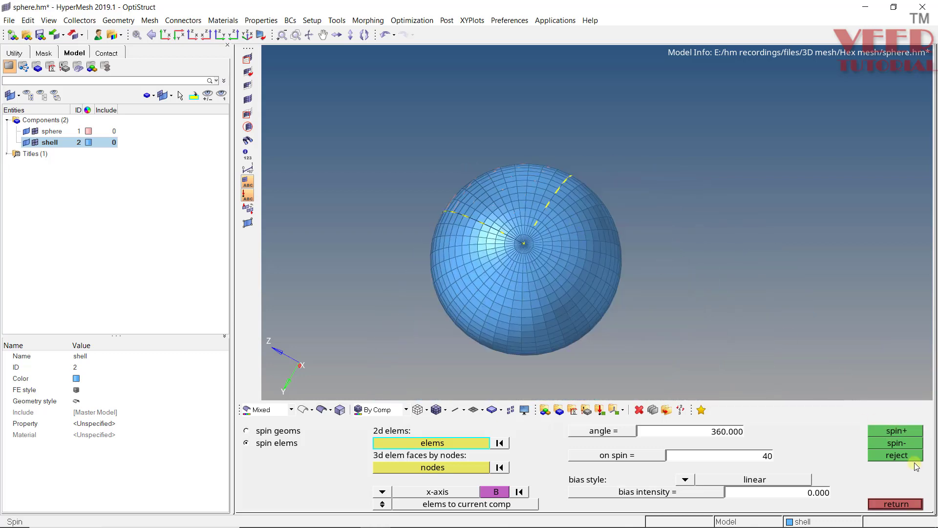
click(896, 504)
Unmask all hidden entities and keep the geometry color mode at Mixed.
scroll(542, 268, up, 3)
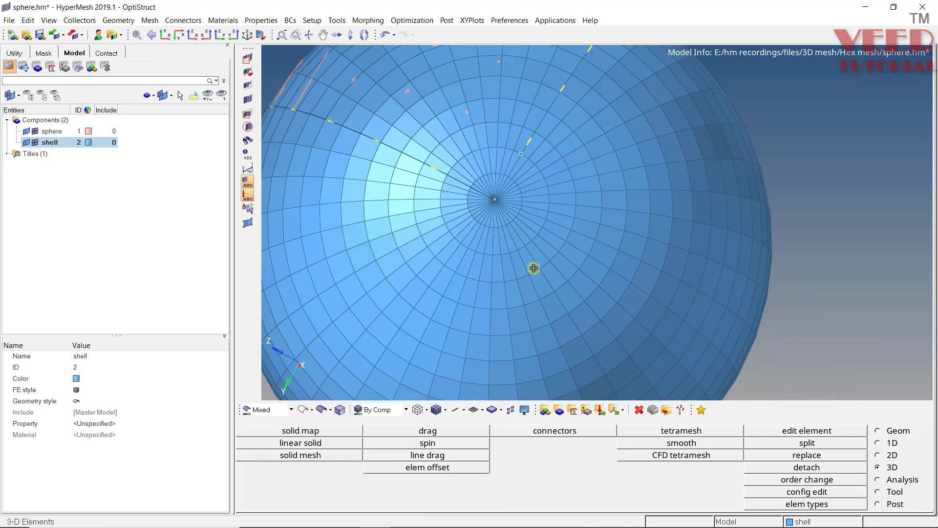
ctrl+drag(534, 269, 557, 250)
scroll(558, 250, down, 2)
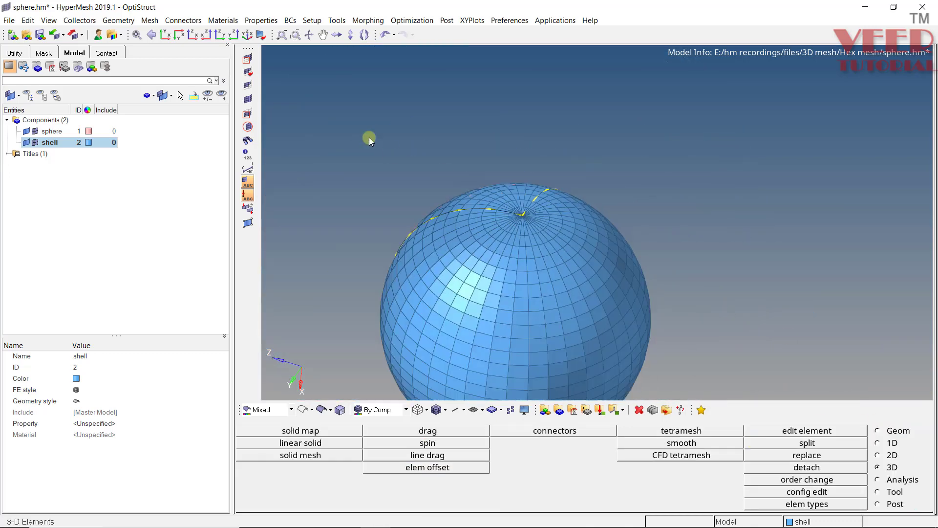
click(248, 99)
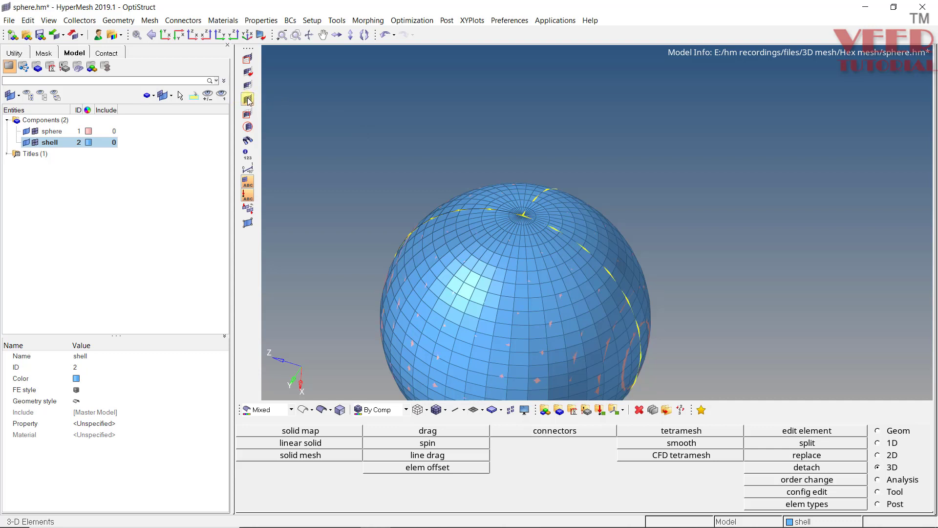
click(291, 410)
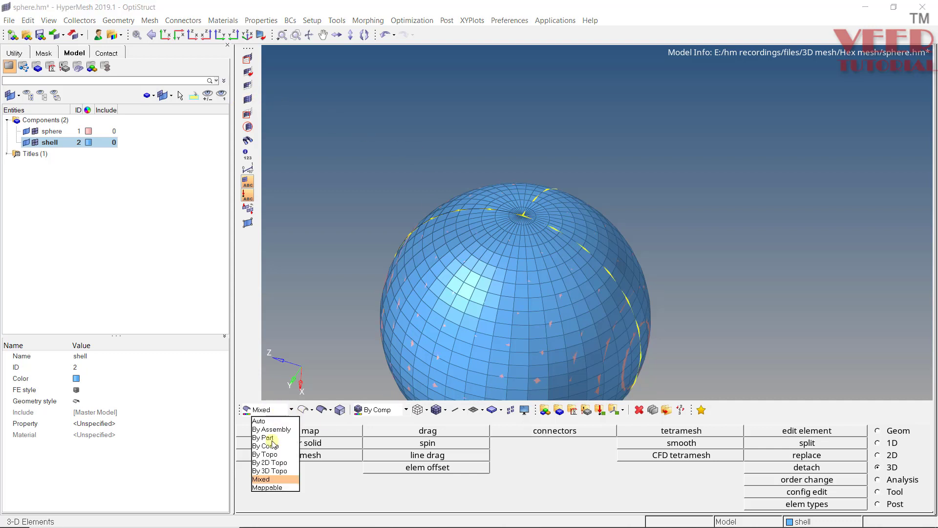
click(267, 479)
Examine the full sphere mesh from several views, toggling the shell component's elements off and on.
scroll(509, 177, up, 1)
ctrl+drag(509, 176, 503, 196)
scroll(532, 250, down, 2)
ctrl+drag(532, 250, 479, 224)
scroll(479, 224, down, 2)
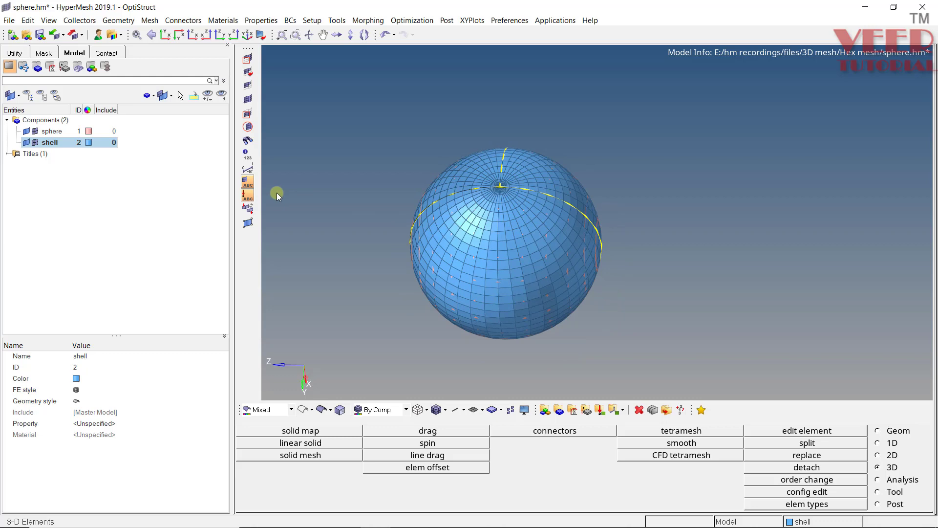
click(52, 131)
click(49, 142)
click(34, 143)
click(34, 142)
ctrl+drag(582, 177, 522, 148)
scroll(530, 203, up, 4)
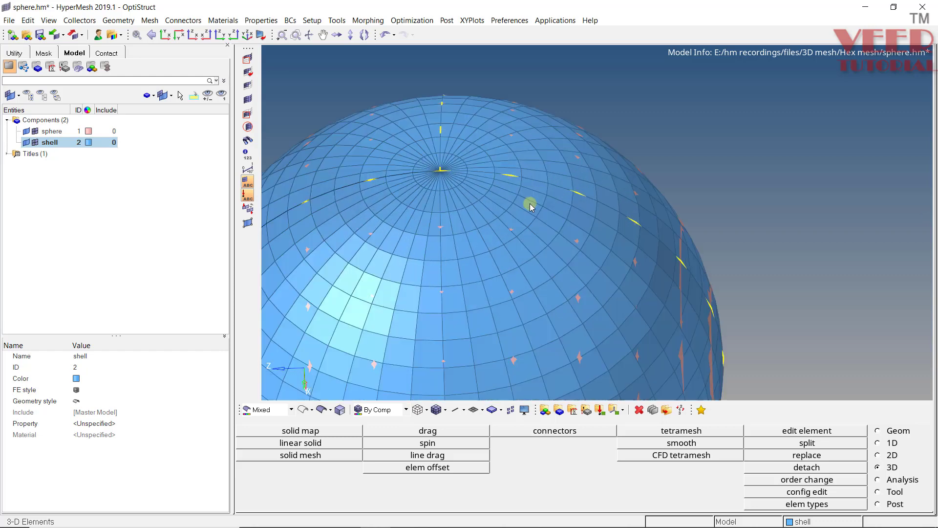
scroll(603, 210, down, 4)
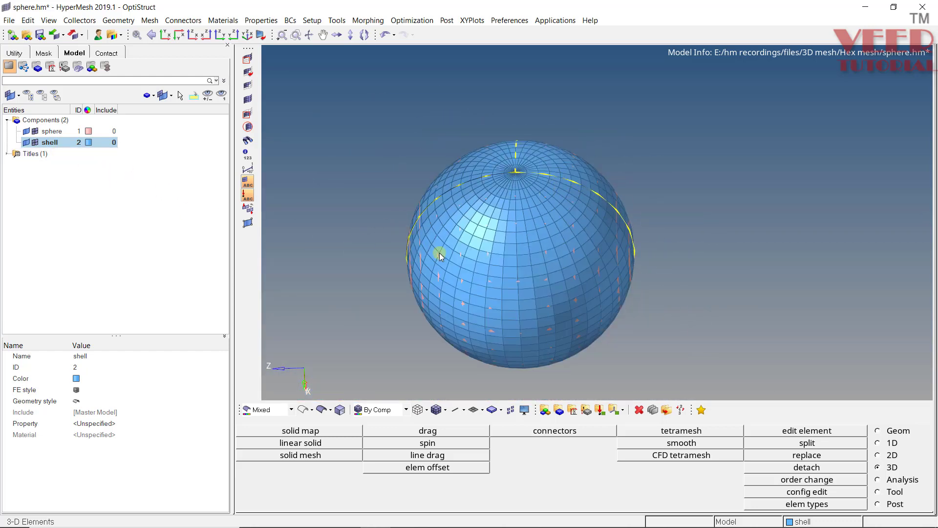
Mask the solid on the front side of the sphere.
click(248, 59)
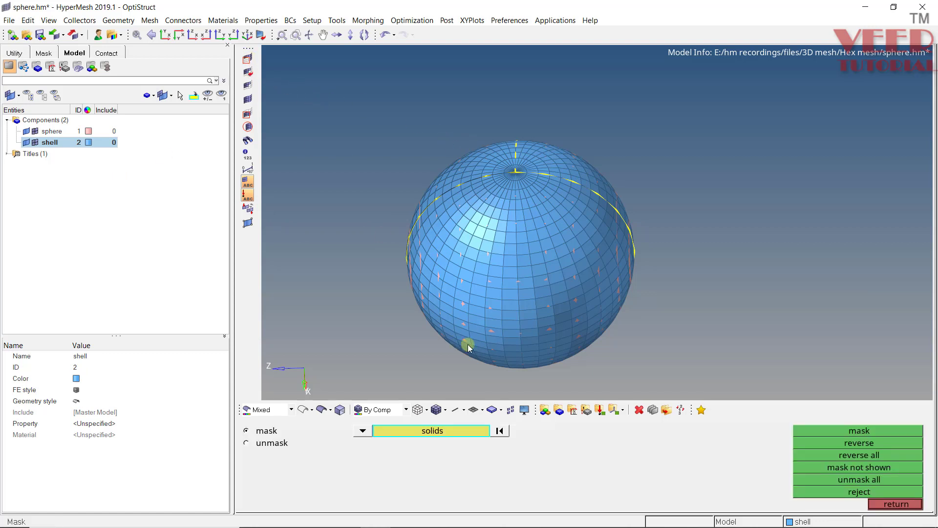
middle_click(533, 219)
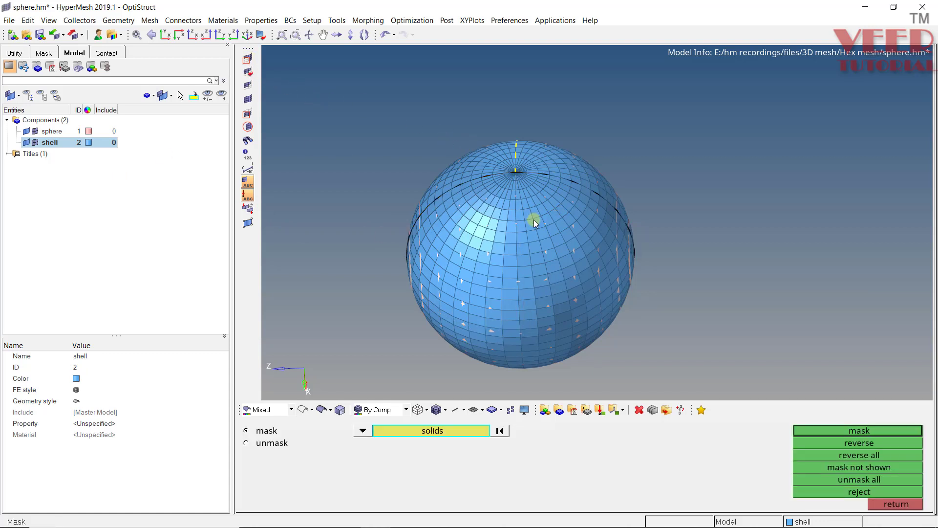
click(881, 431)
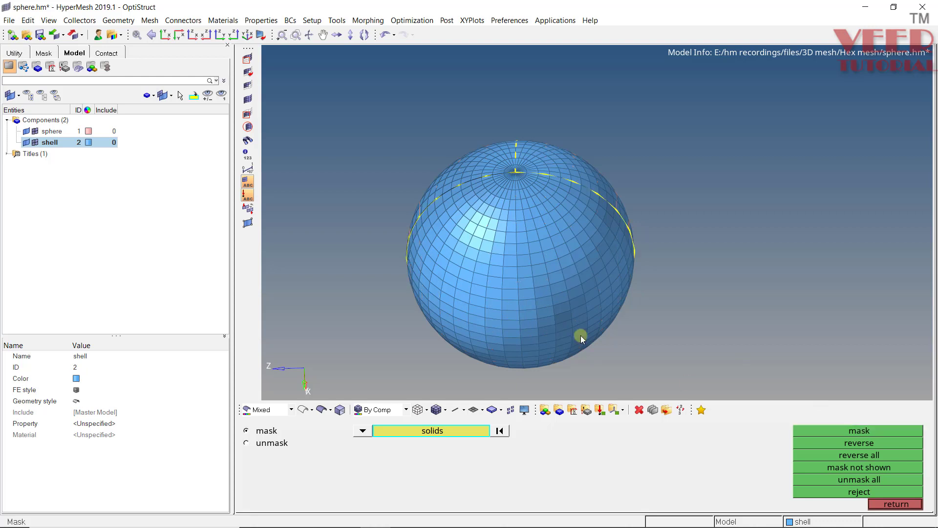
Switch masking from solids to elements and mask one half of the sphere's mesh with a window selection.
click(363, 431)
click(293, 444)
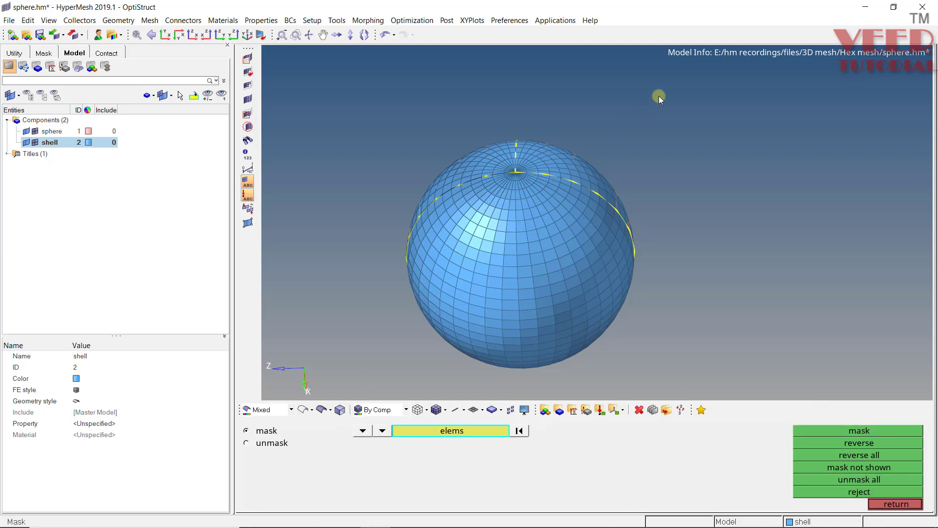
drag(659, 96, 523, 373)
click(859, 430)
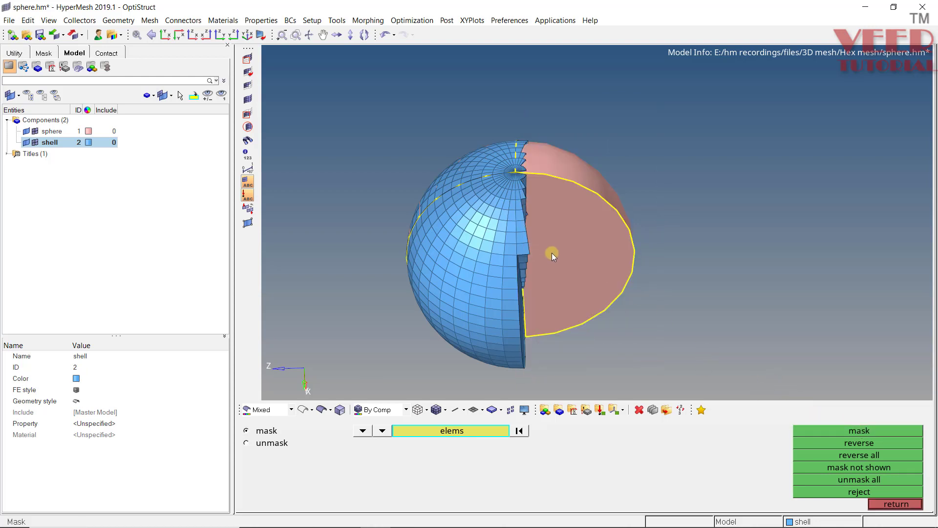
Examine the cut-open mesh interior and the element shapes around the pole on the spin axis.
mouse_move(546, 248)
ctrl+mouse_down()
mouse_move(468, 216)
mouse_move(545, 210)
mouse_move(503, 212)
mouse_move(557, 237)
mouse_move(544, 192)
ctrl+mouse_up()
scroll(504, 221, up, 3)
scroll(517, 184, up, 3)
scroll(518, 147, down, 5)
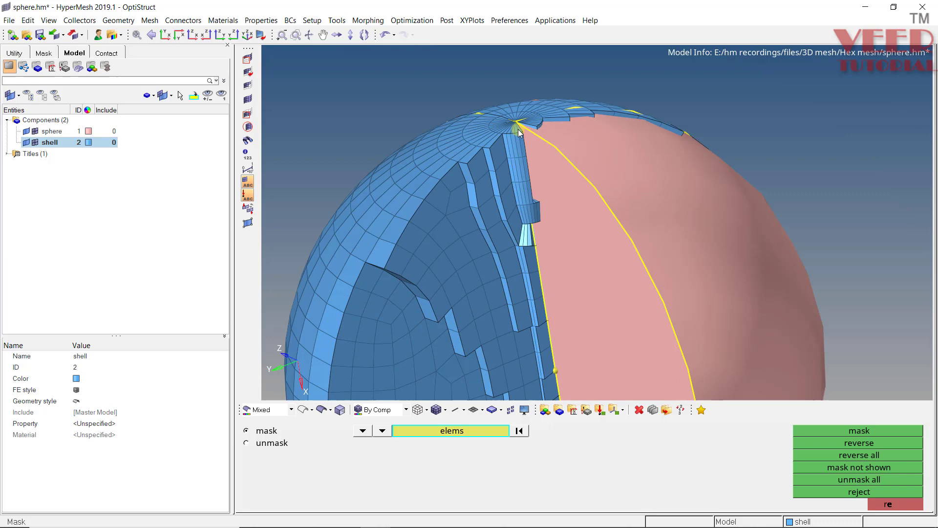
scroll(521, 158, up, 4)
ctrl+drag(521, 157, 496, 275)
scroll(503, 193, up, 2)
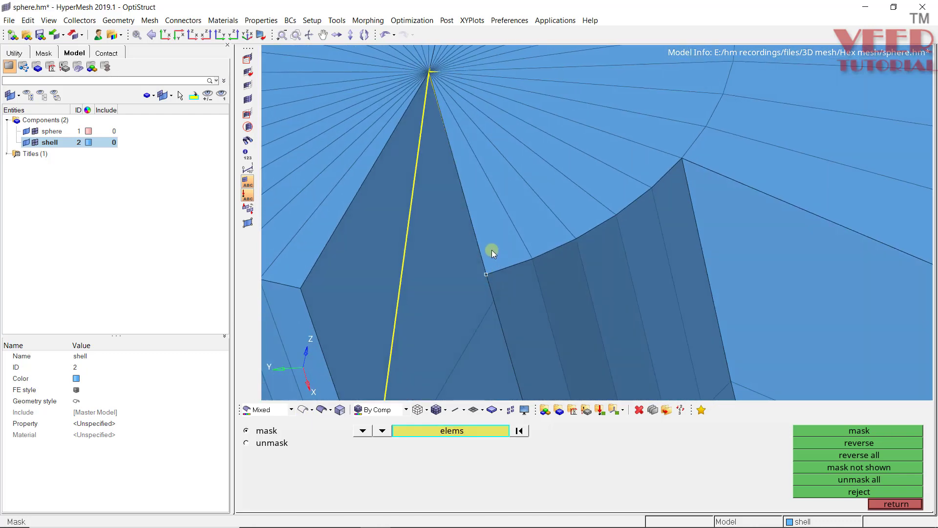
scroll(507, 178, down, 3)
ctrl+drag(506, 178, 553, 147)
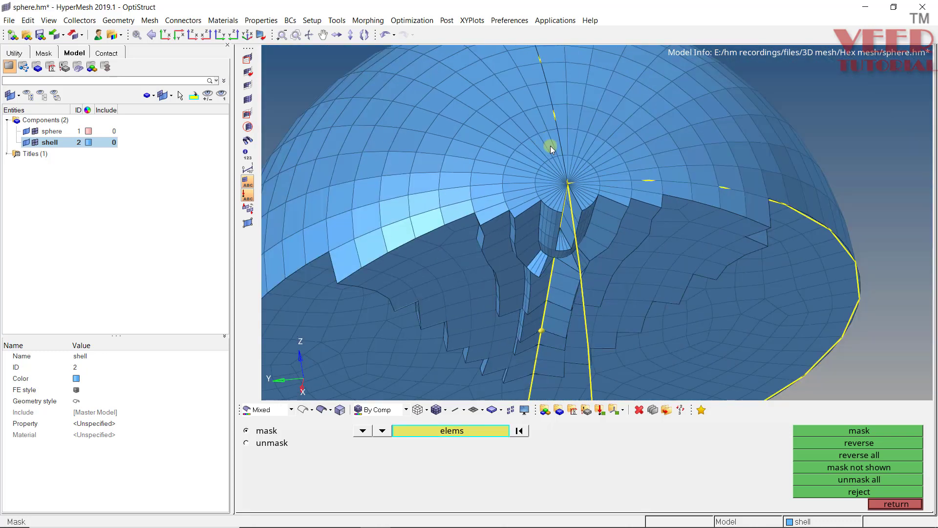
Finish masking, unmask all entities and fit the whole sphere in the view.
click(896, 504)
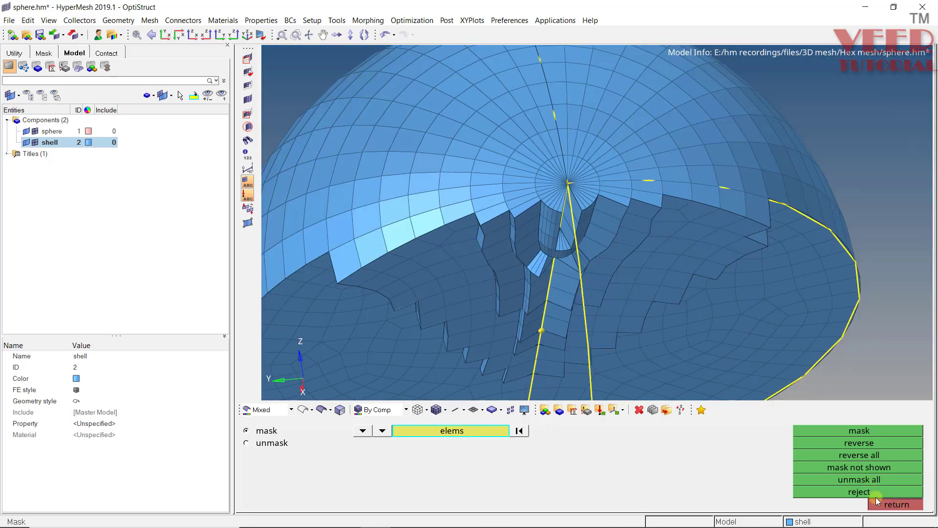
click(248, 100)
key(f)
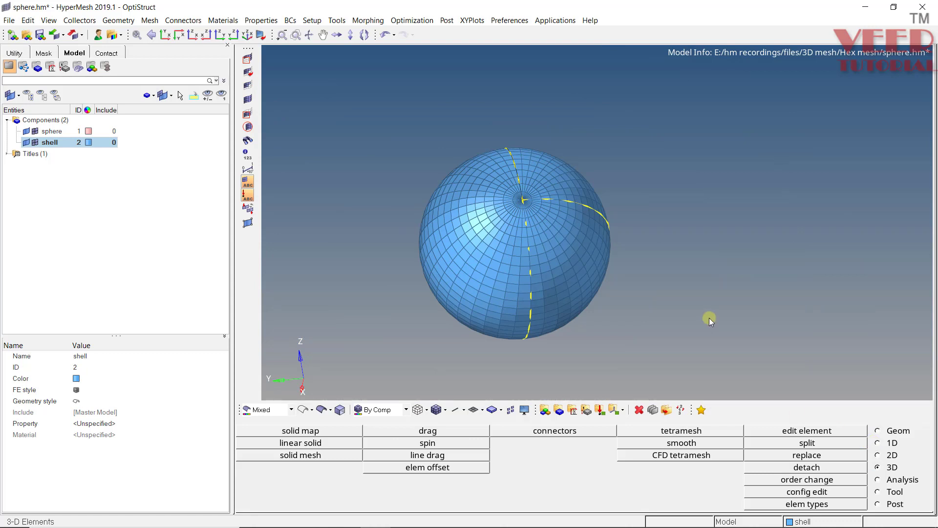
Check the 3D elements for warpage above 5, aspect ratio above 5 and skew above 60.
key(F10)
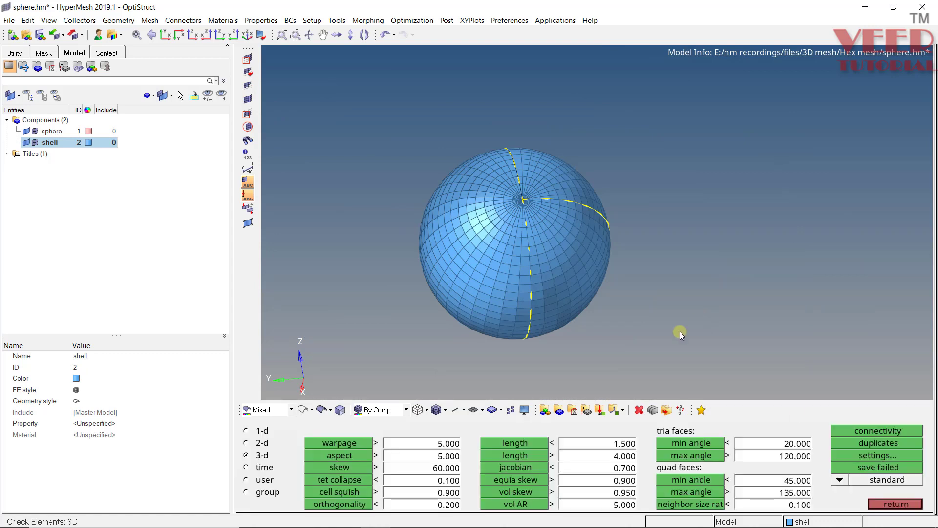
click(359, 444)
click(344, 447)
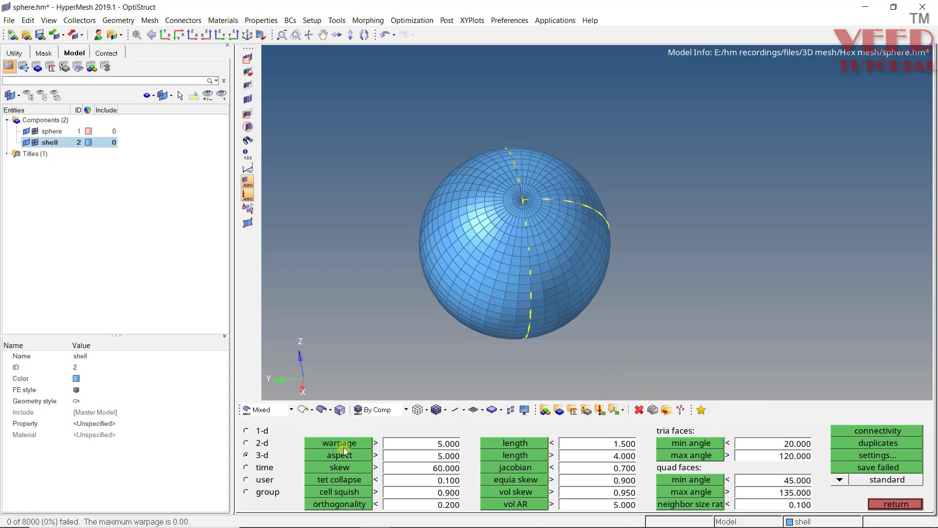
click(350, 455)
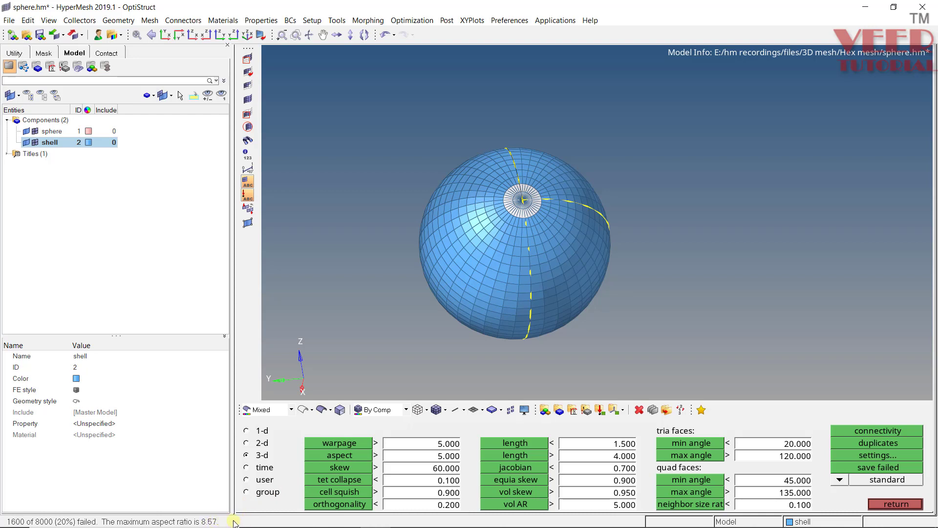
click(339, 466)
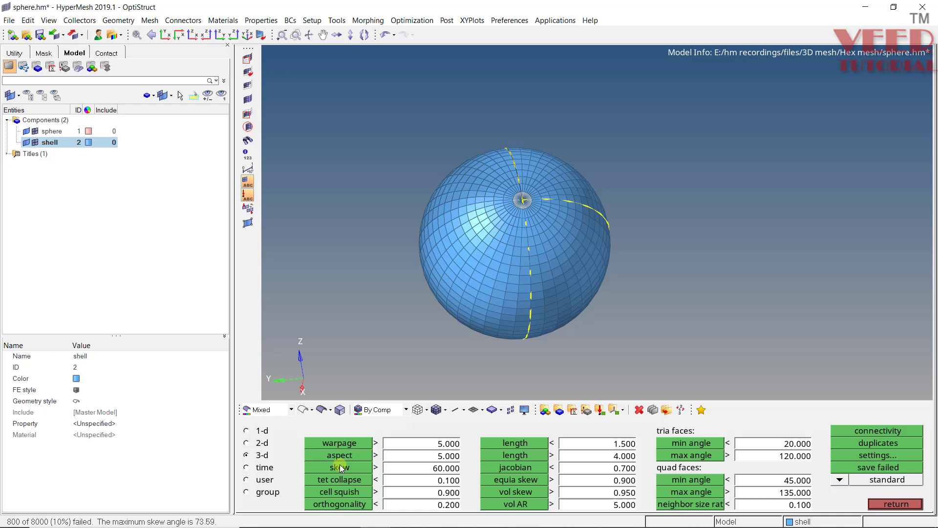
Examine the elements highlighted around the sphere's pole and rerun the 3D skew check with the limit of 60.
scroll(508, 205, up, 5)
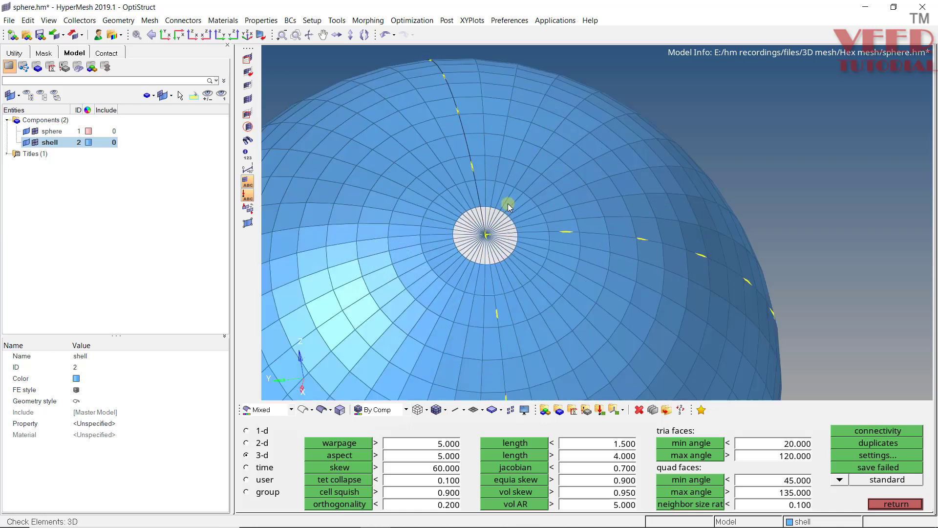
scroll(508, 206, up, 5)
scroll(543, 212, up, 1)
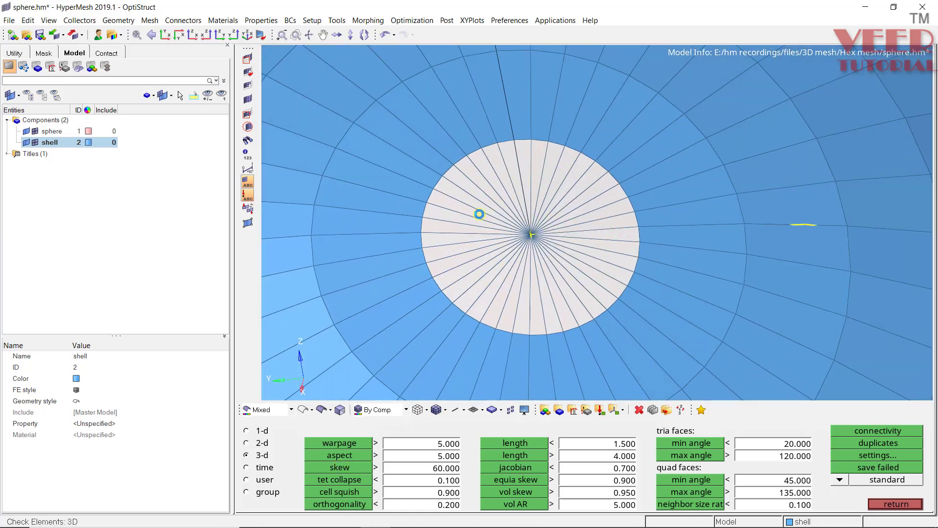
scroll(480, 214, up, 2)
scroll(482, 209, down, 3)
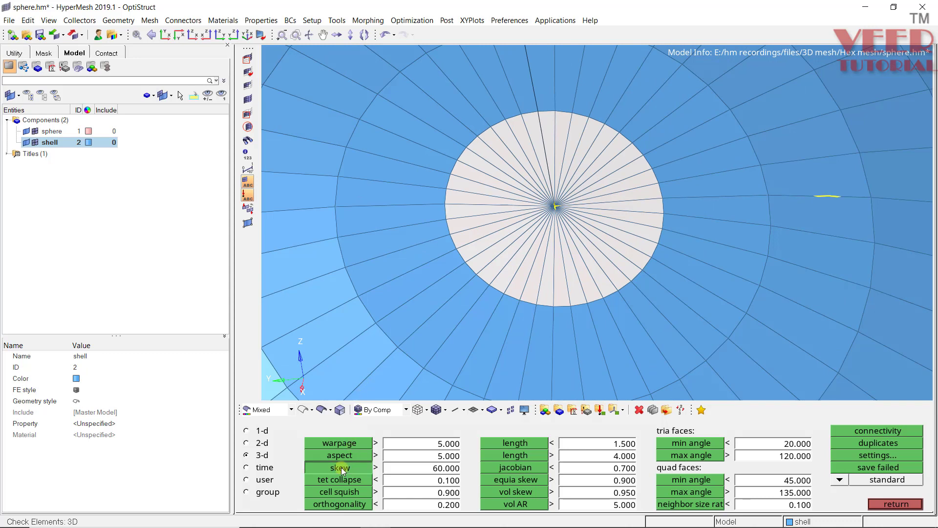
click(342, 469)
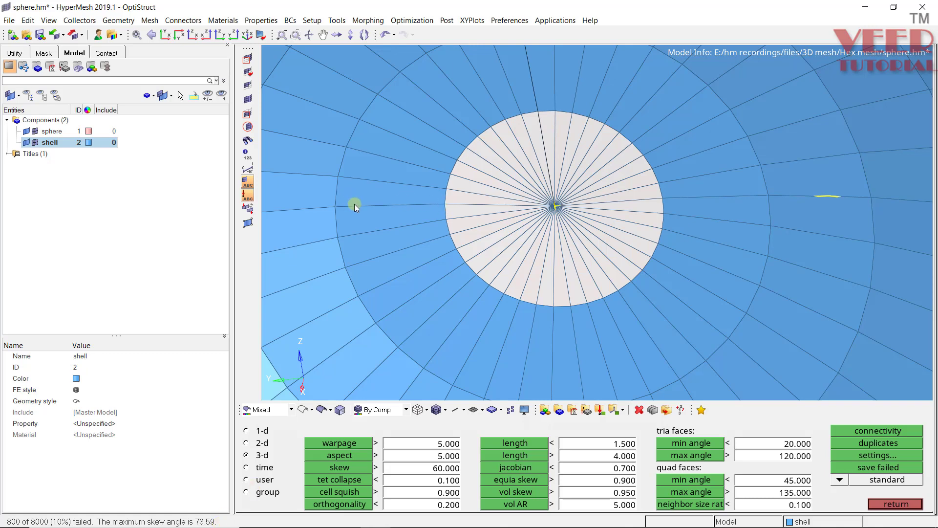
scroll(376, 205, down, 3)
scroll(418, 197, up, 3)
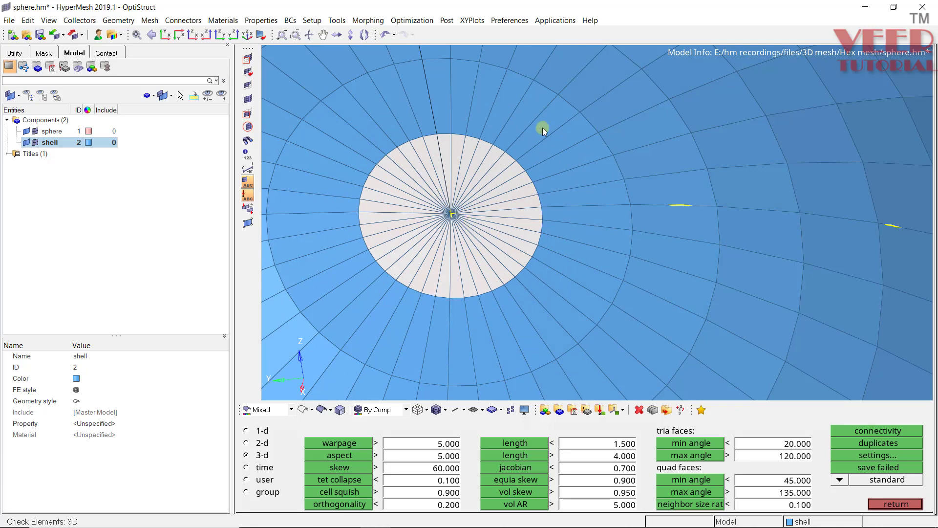
Check the 3D elements for minimum length 1.5, maximum length 4, tria minimum angle 20, and quad angles between 45 and 135 degrees.
click(527, 443)
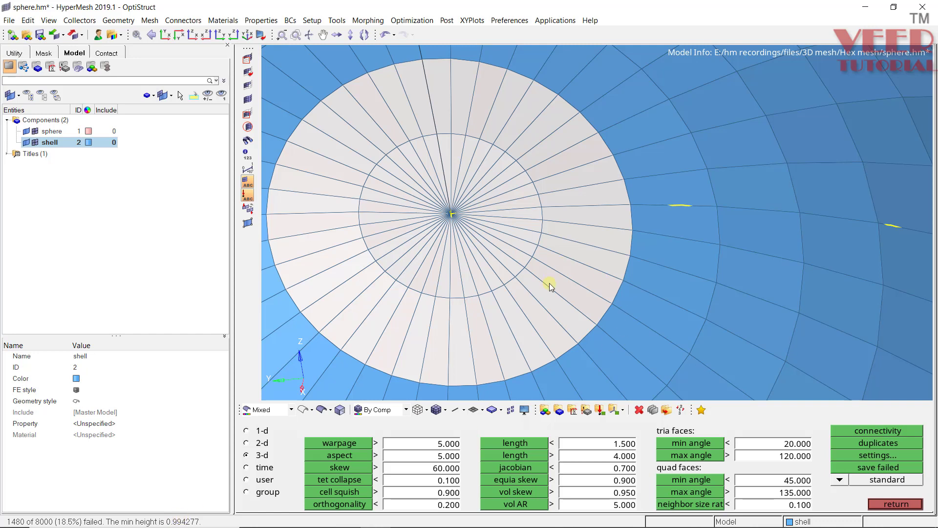
click(515, 455)
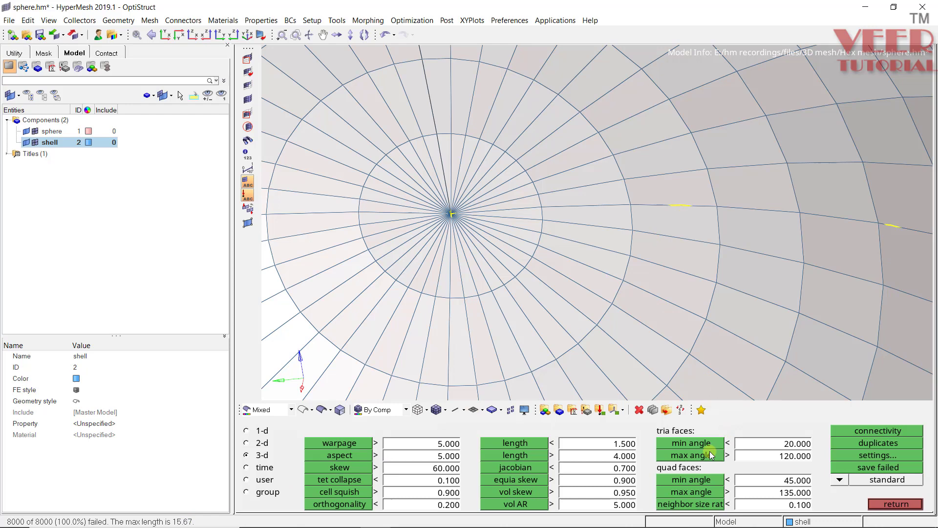
click(691, 447)
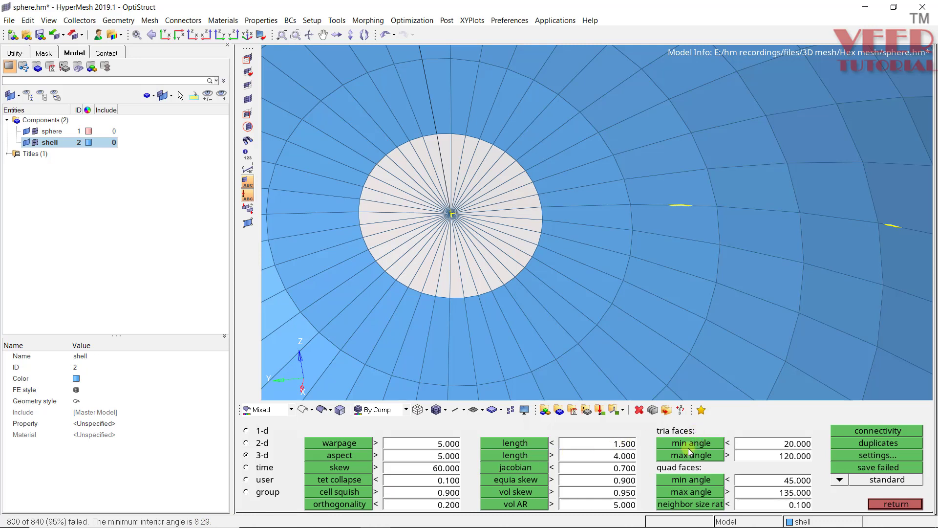
click(697, 480)
click(692, 490)
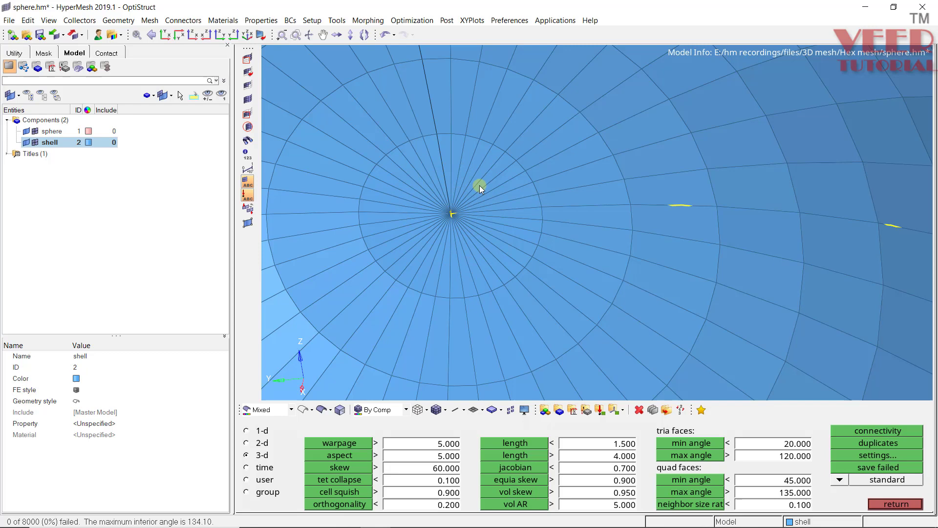
scroll(555, 165, down, 5)
scroll(554, 165, down, 2)
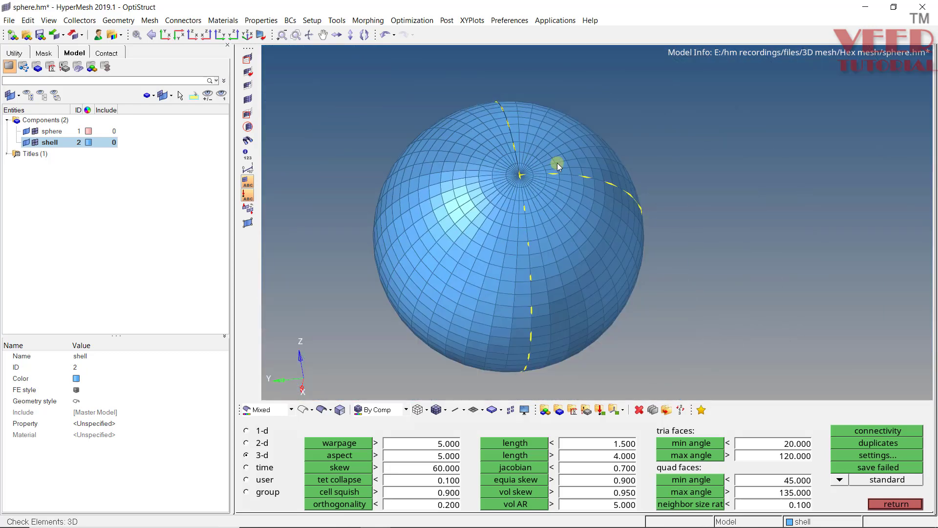